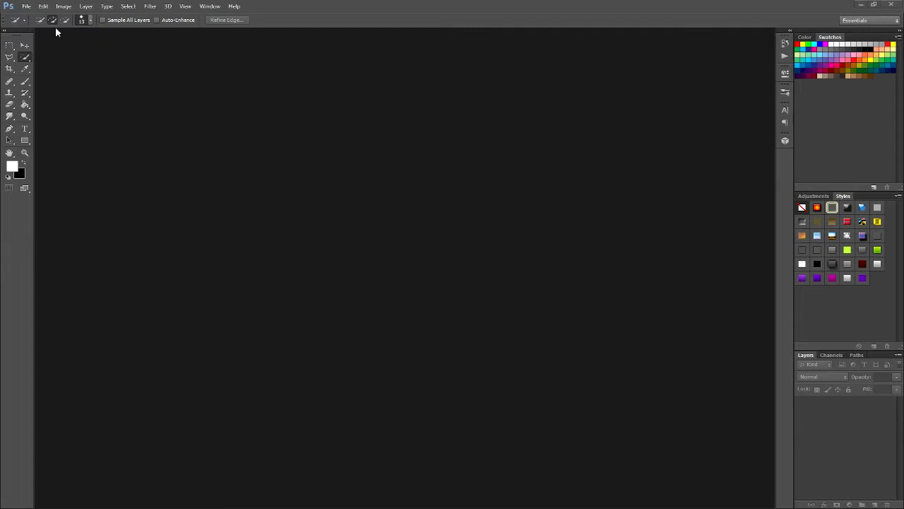
Create a new white document using the 1920 px X 1080 px preset
click(26, 7)
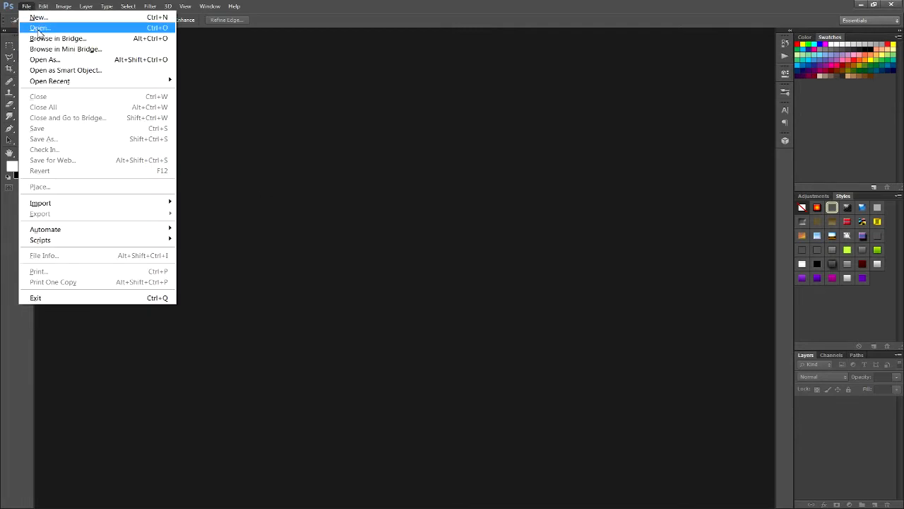
click(38, 17)
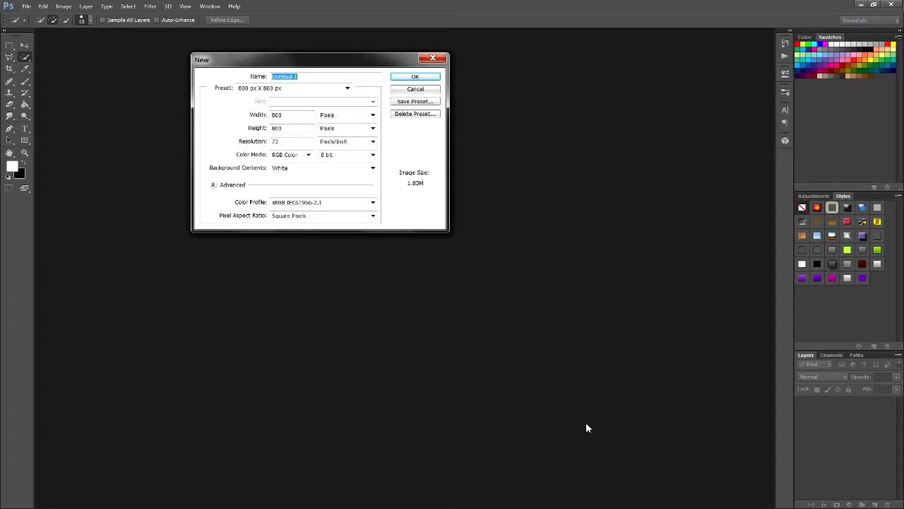
click(348, 88)
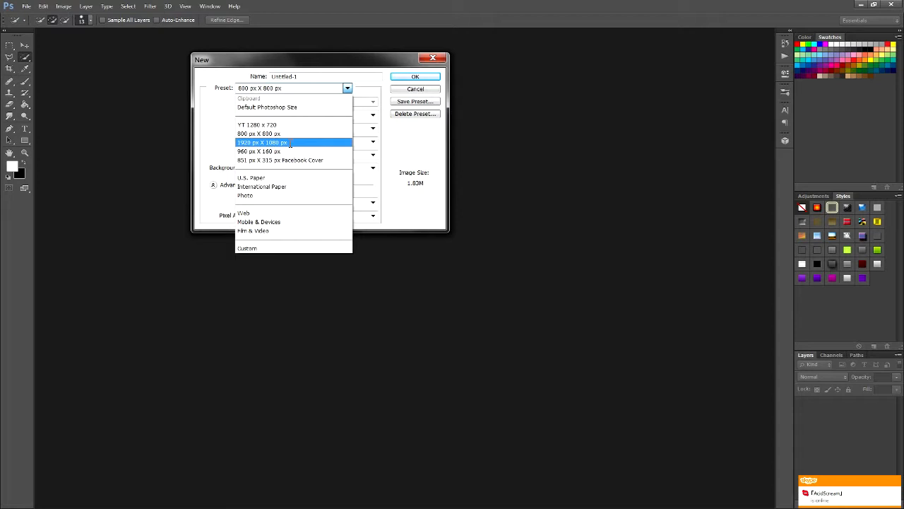
click(289, 143)
click(414, 78)
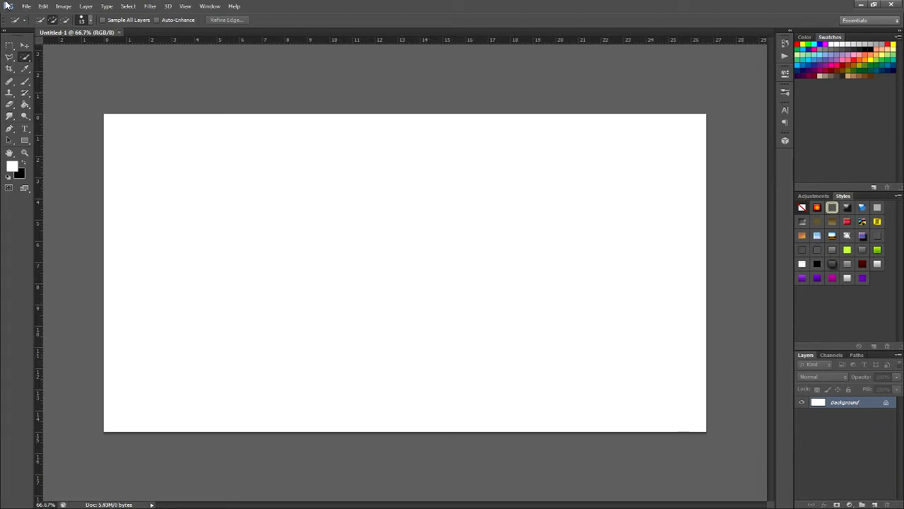
Create a second 1920 x 1080 px document with transparent background contents, and close it
click(26, 6)
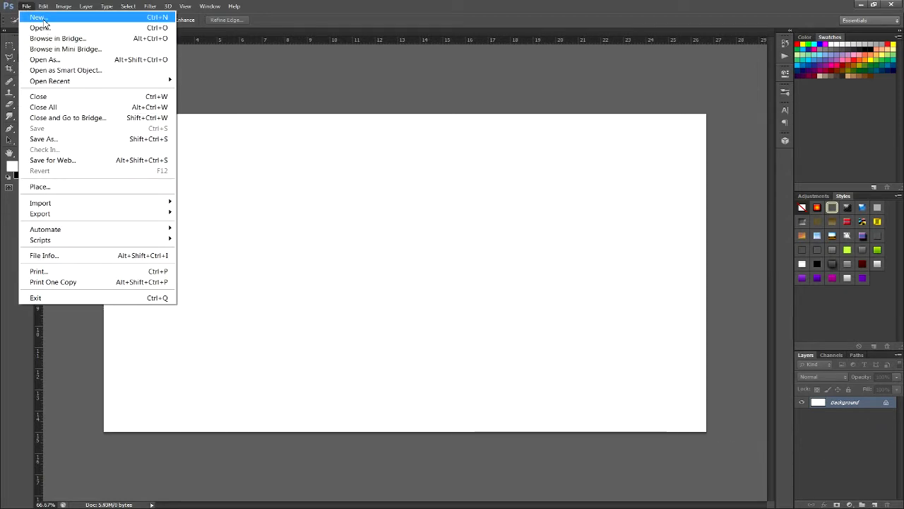
click(38, 16)
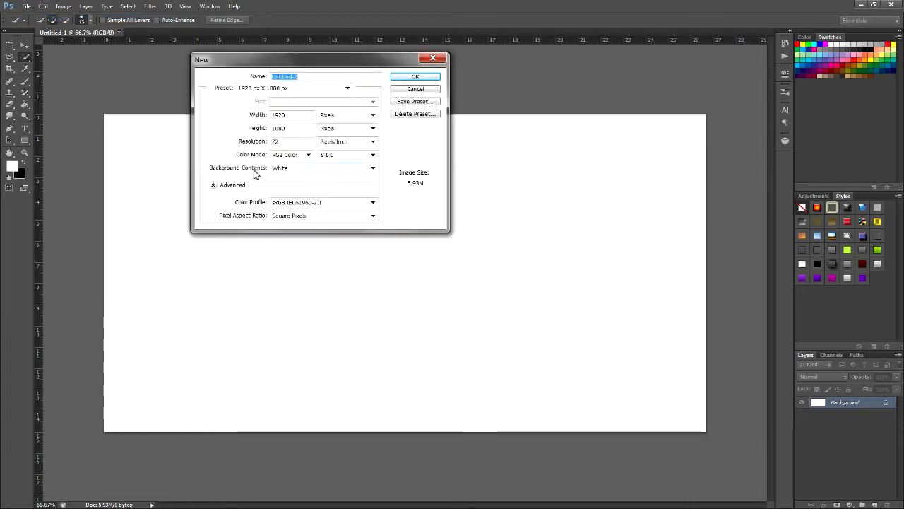
click(290, 171)
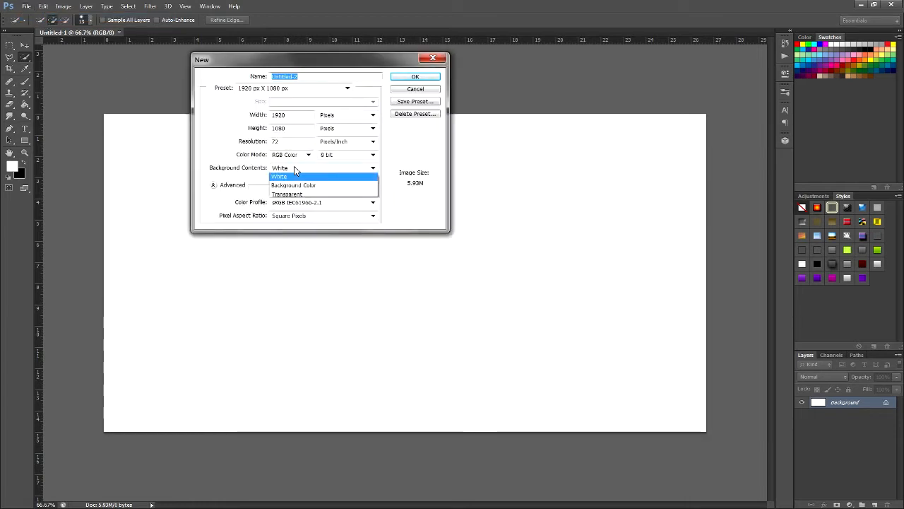
click(289, 196)
click(424, 77)
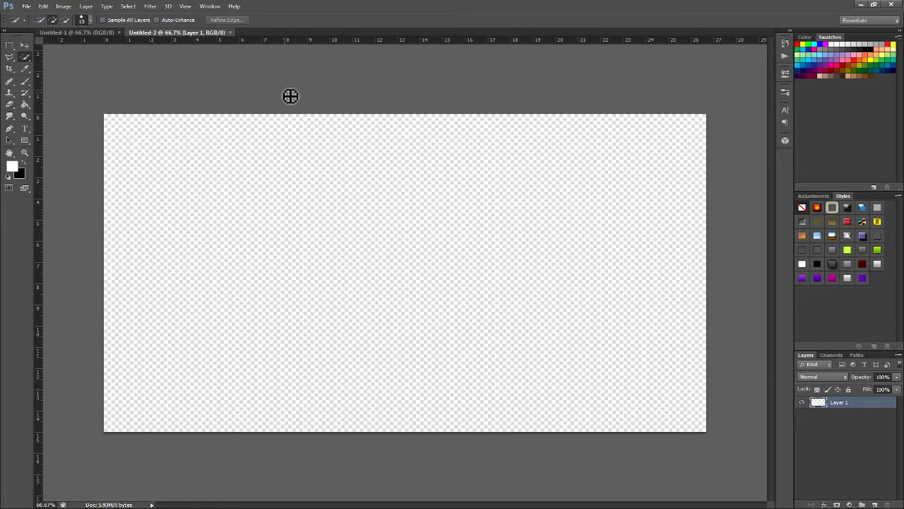
click(231, 32)
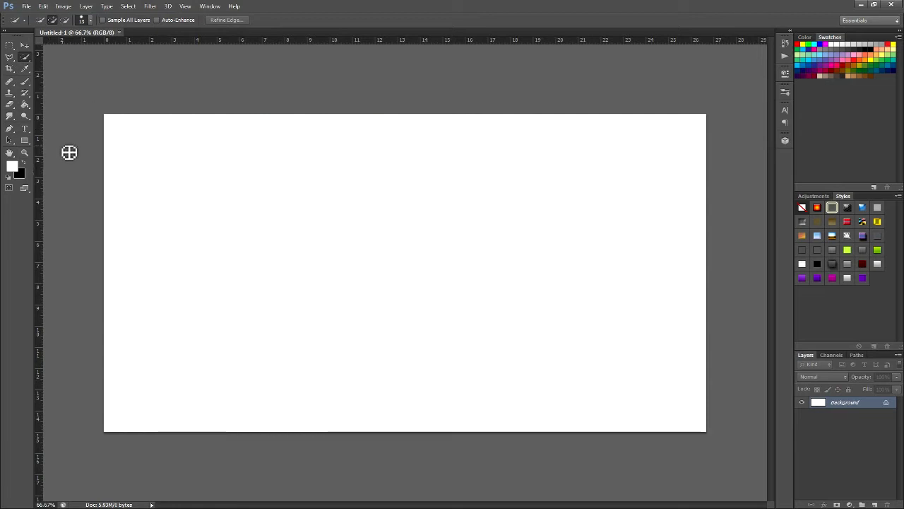
Paint a large black textured brush area across the middle of the white canvas, swapping the foreground colour to black
click(9, 47)
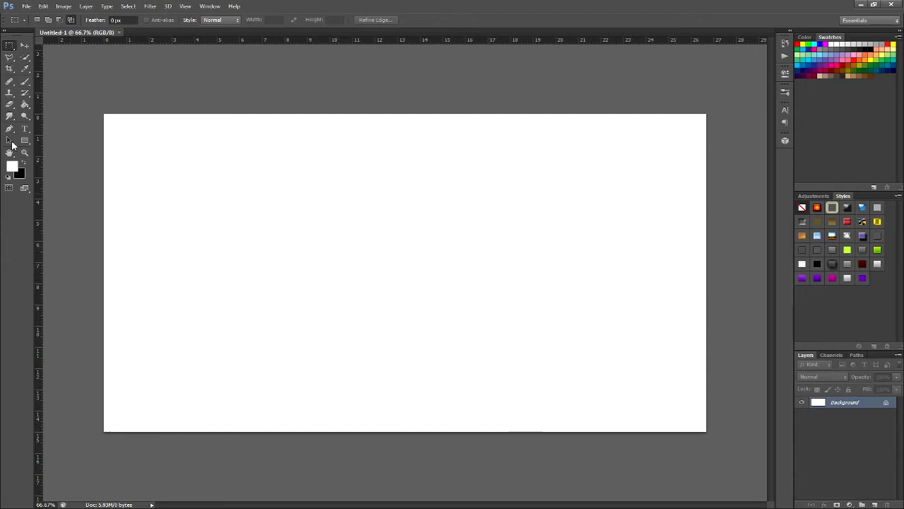
click(24, 81)
click(248, 170)
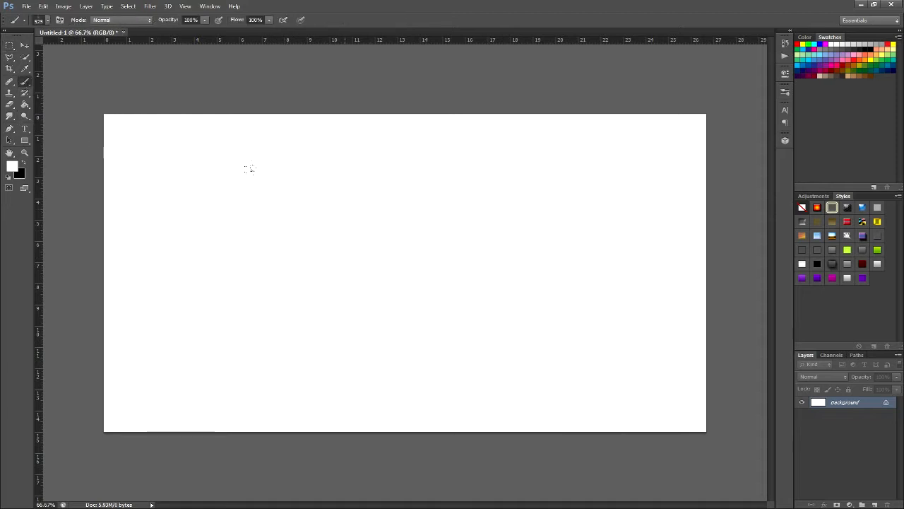
key(ctrl+z)
click(24, 163)
mouse_move(357, 276)
mouse_down()
mouse_move(375, 260)
mouse_move(190, 284)
mouse_move(360, 278)
mouse_up()
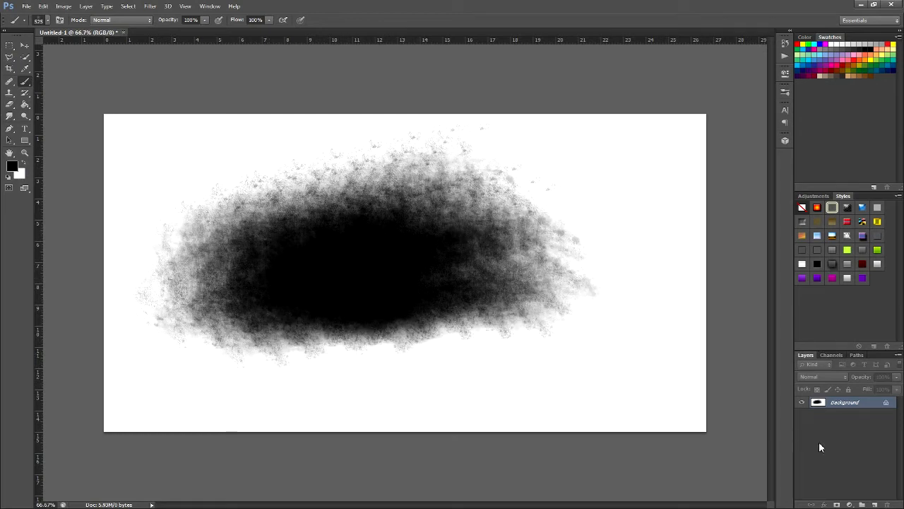
Add a layer group above the Background layer and create six blank layers inside it
click(862, 504)
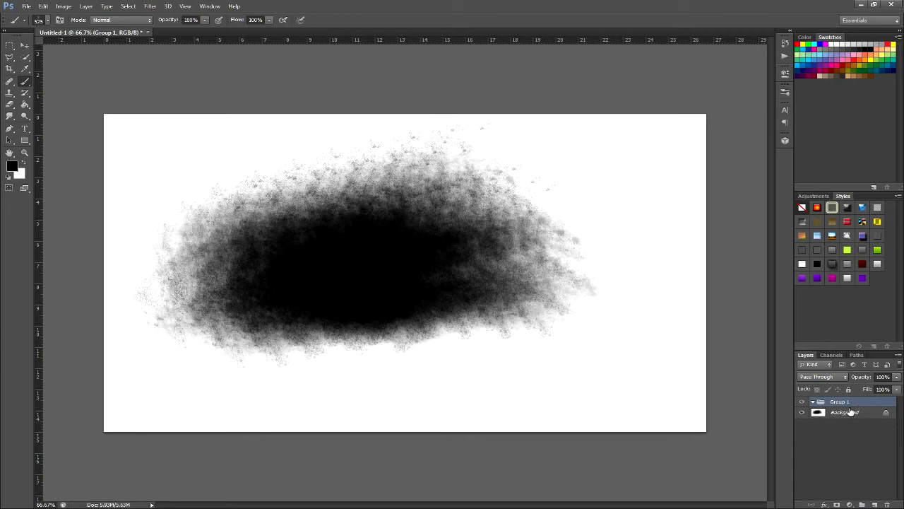
click(875, 504)
click(875, 504)
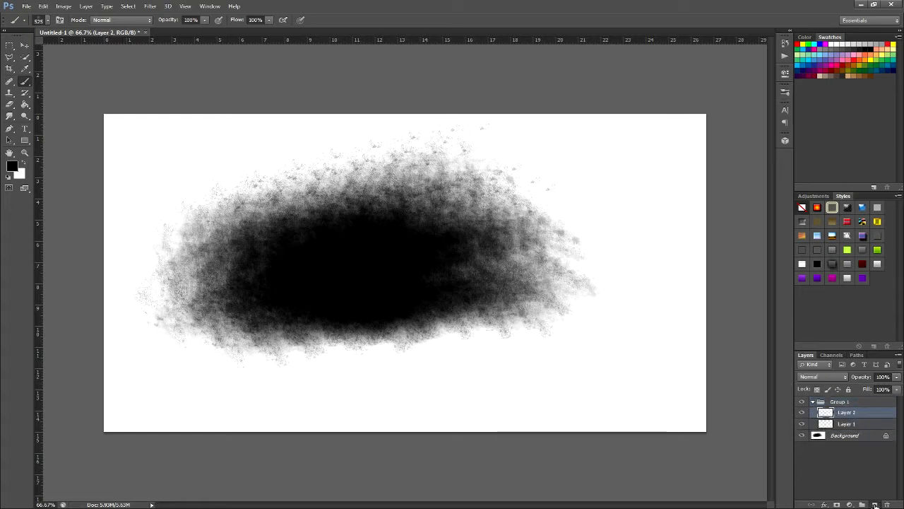
click(875, 504)
click(875, 504)
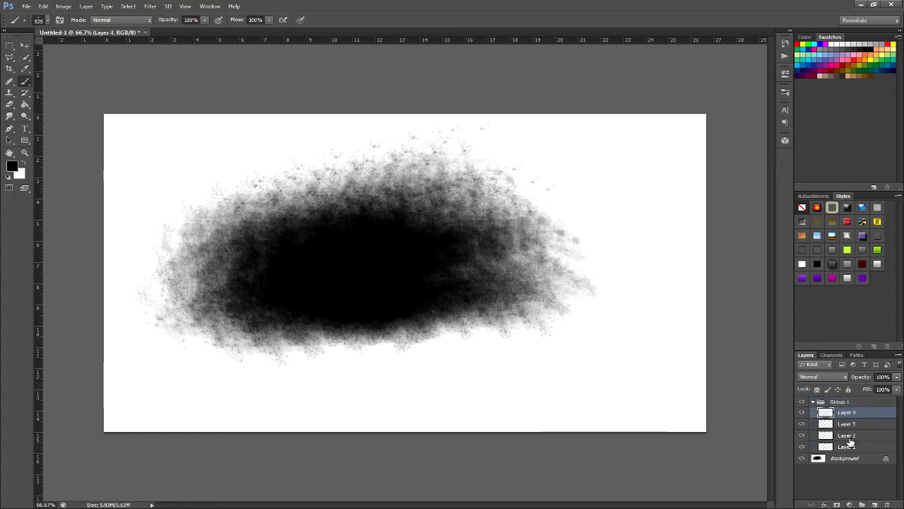
click(874, 505)
click(875, 504)
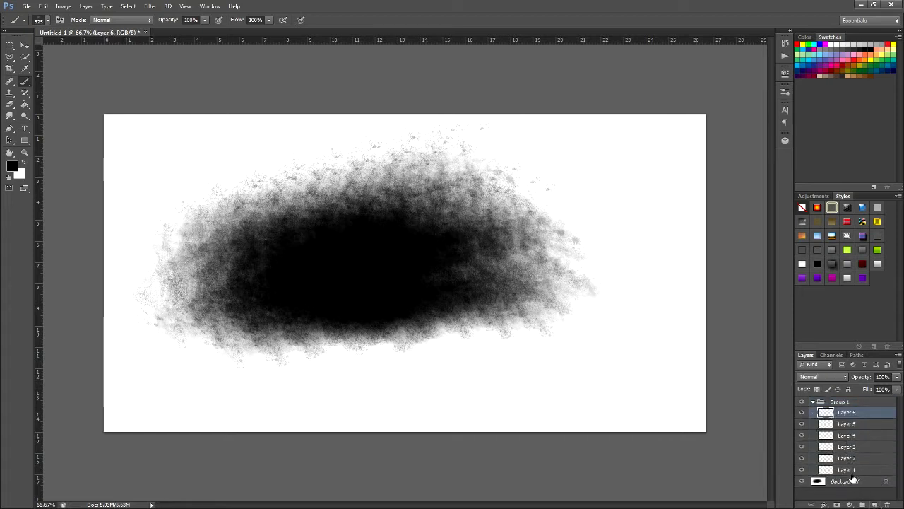
Select the whole range of layers from Layer 1 to Layer 6 in the group
click(853, 470)
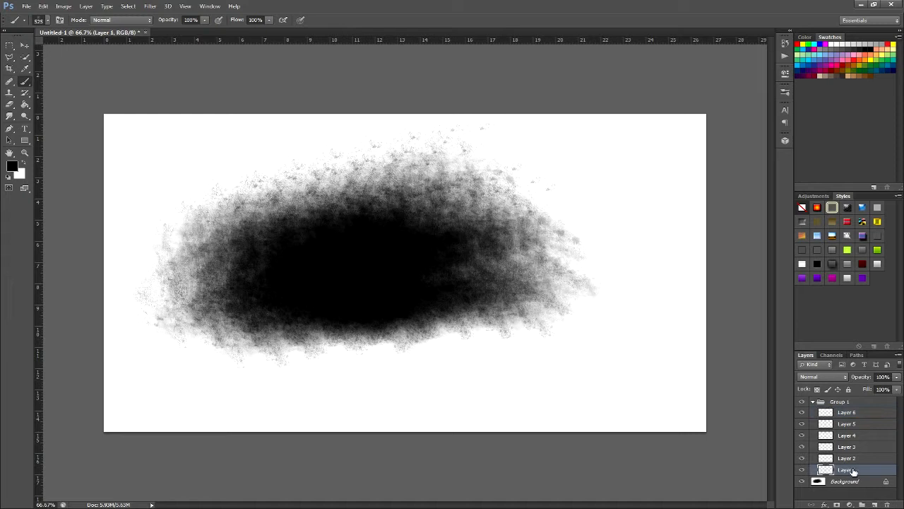
shift+click(845, 412)
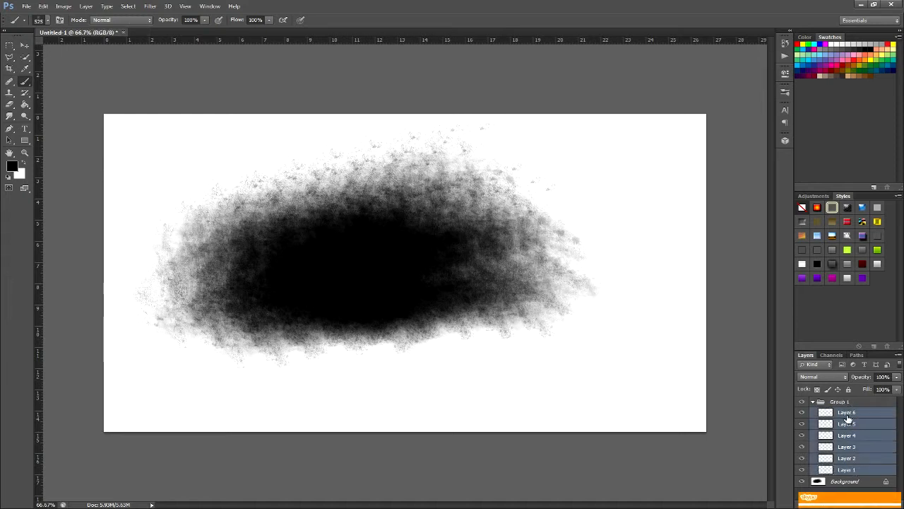
drag(844, 412, 851, 453)
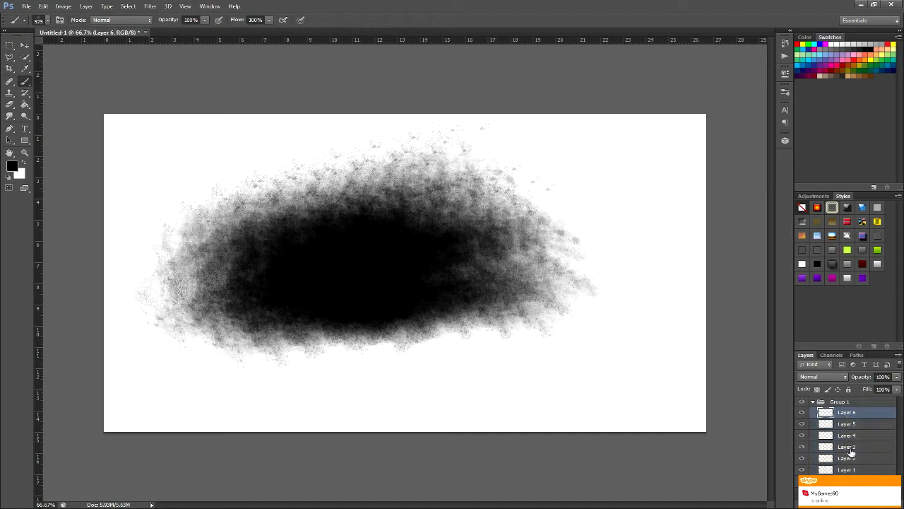
click(898, 480)
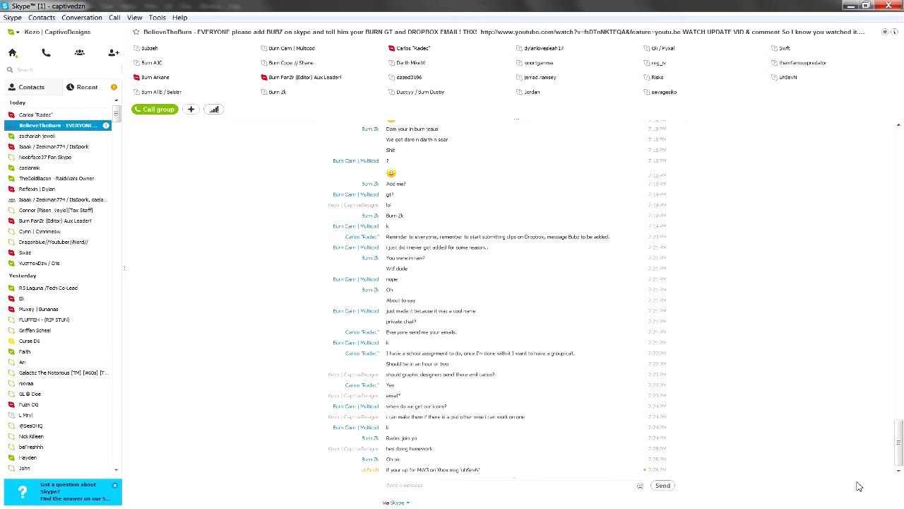
key(alt+Tab)
click(842, 470)
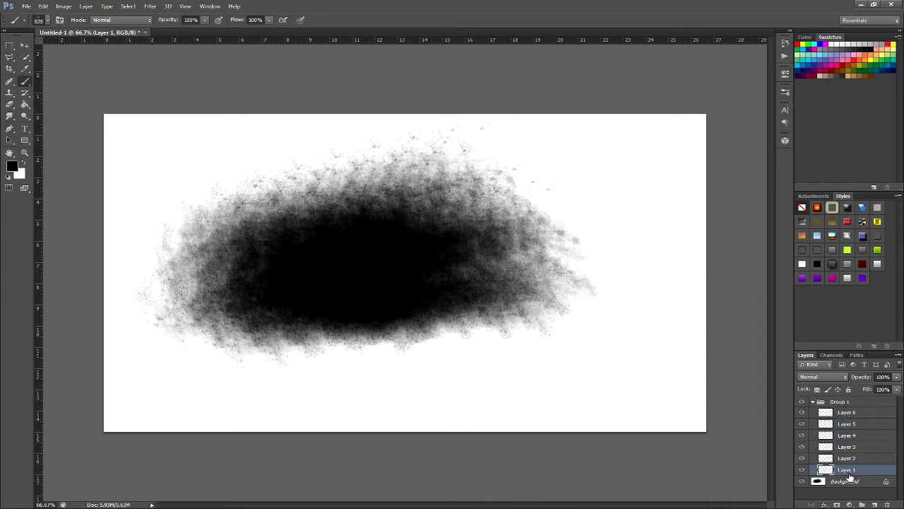
shift+click(850, 415)
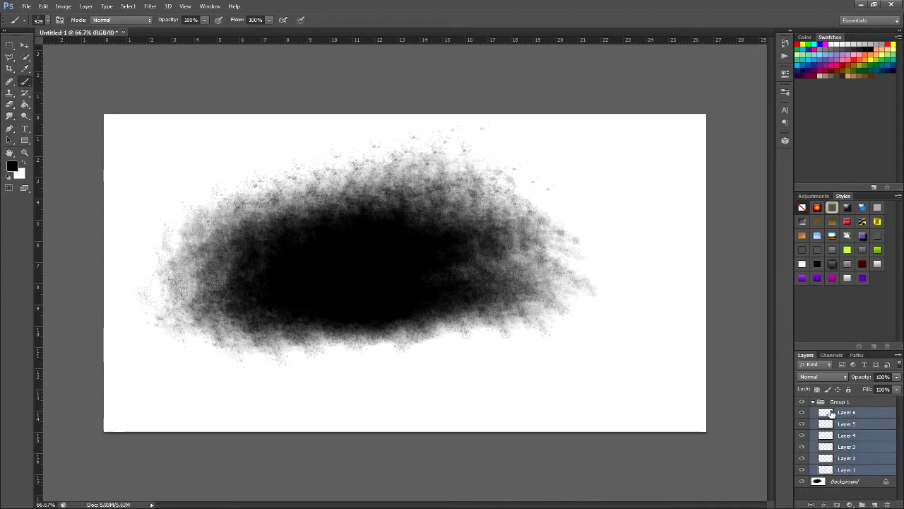
Select non-adjacent layers in the group: Layers 1, 3, 4 and 6 together, and then only Layers 1 and 6
click(854, 495)
click(856, 474)
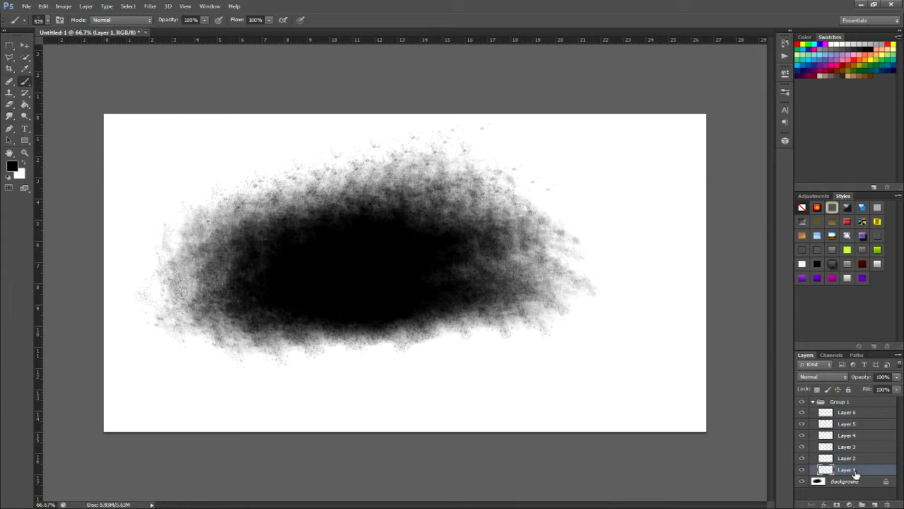
ctrl+click(850, 447)
ctrl+click(850, 435)
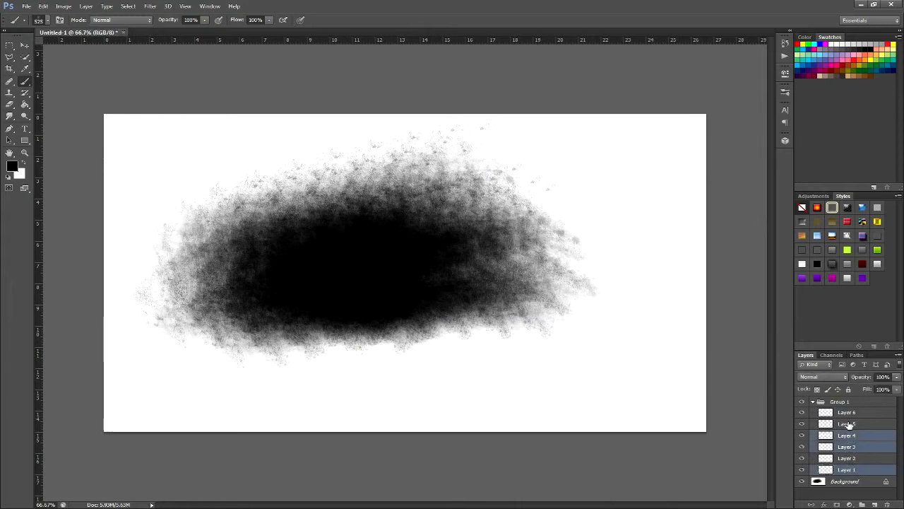
ctrl+click(849, 413)
click(850, 469)
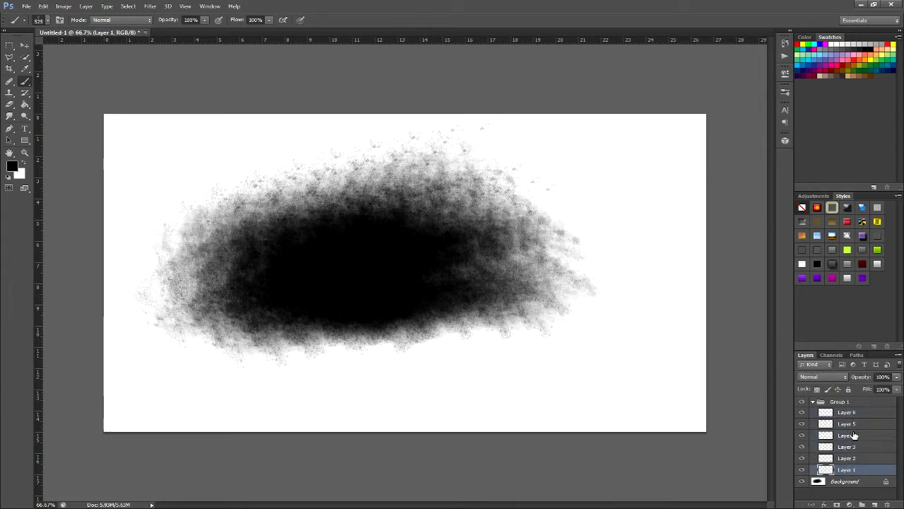
ctrl+click(855, 414)
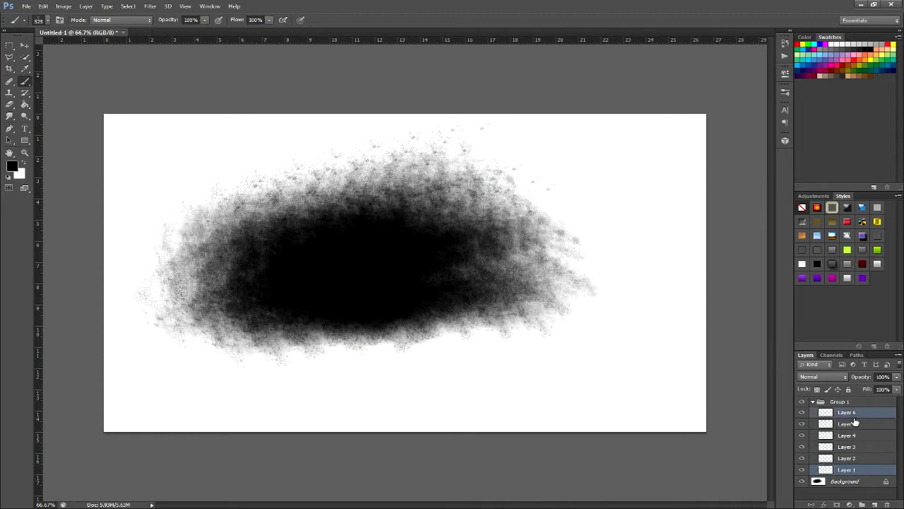
Reselect all six layers in the group as one continuous range starting from Layer 1
shift+click(847, 454)
click(850, 470)
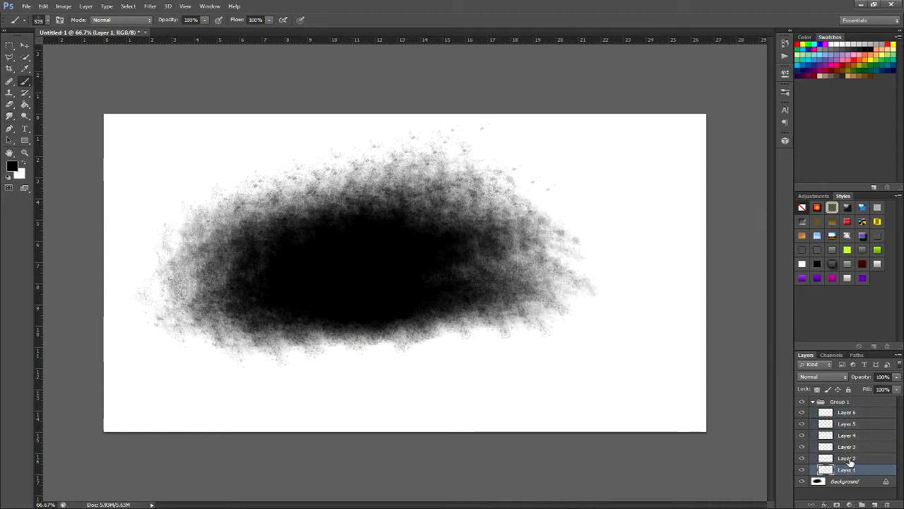
shift+click(849, 417)
drag(848, 416, 847, 405)
Collapse Group 1 and delete it together with its layers
click(813, 402)
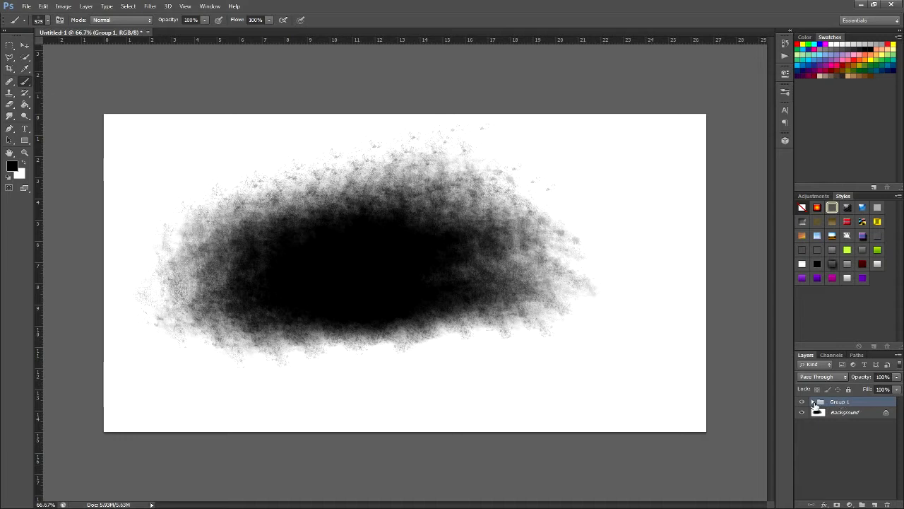
key(Delete)
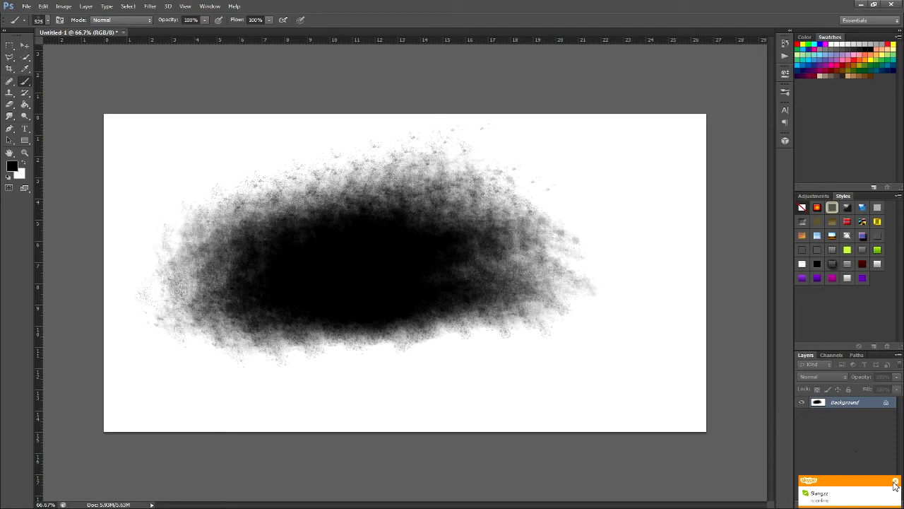
click(897, 482)
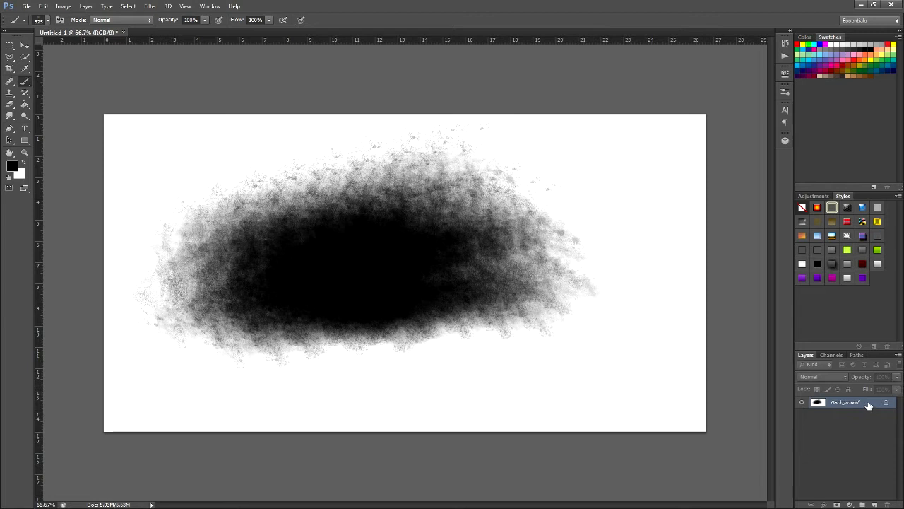
Add a blank layer above the Background and make a rectangular marquee selection around the upper-left part of the black paint
click(874, 504)
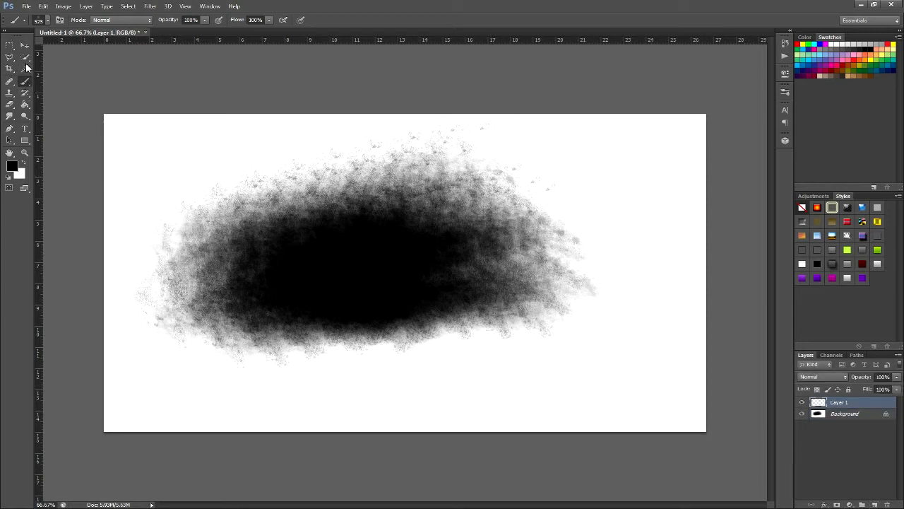
click(9, 46)
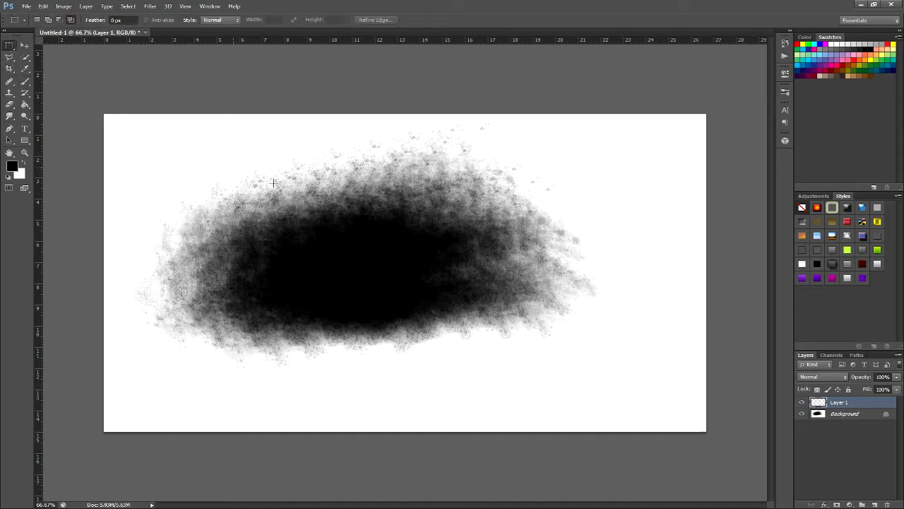
drag(144, 156, 374, 304)
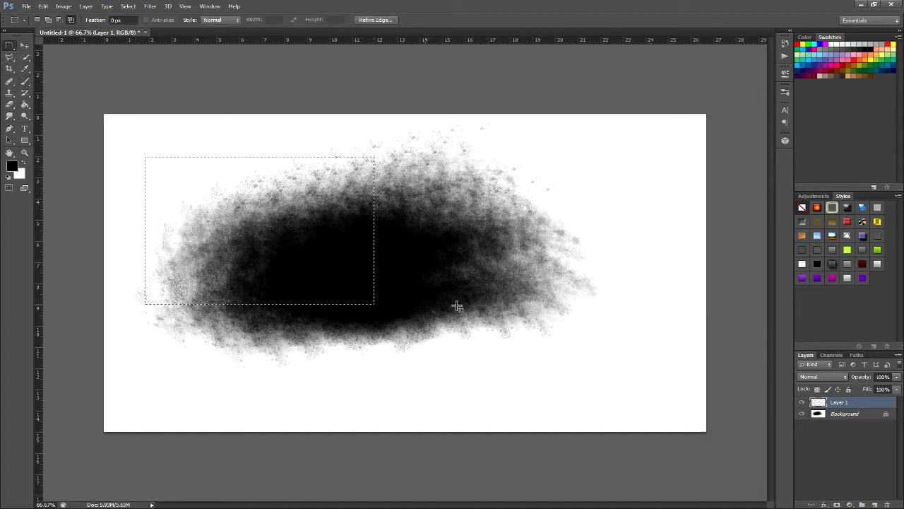
ctrl+click(139, 233)
click(461, 197)
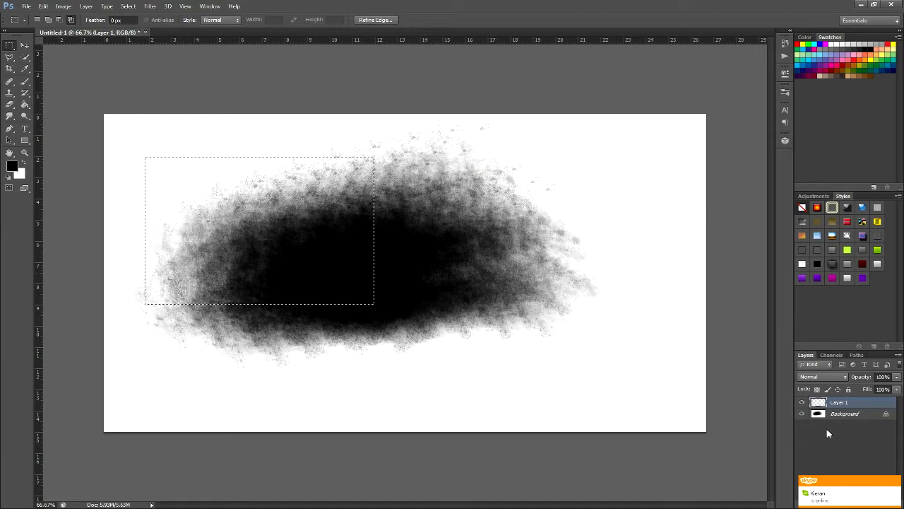
Copy the marquee-selected area of the Background, paste it in place on Layer 1 and clear the selection
click(857, 417)
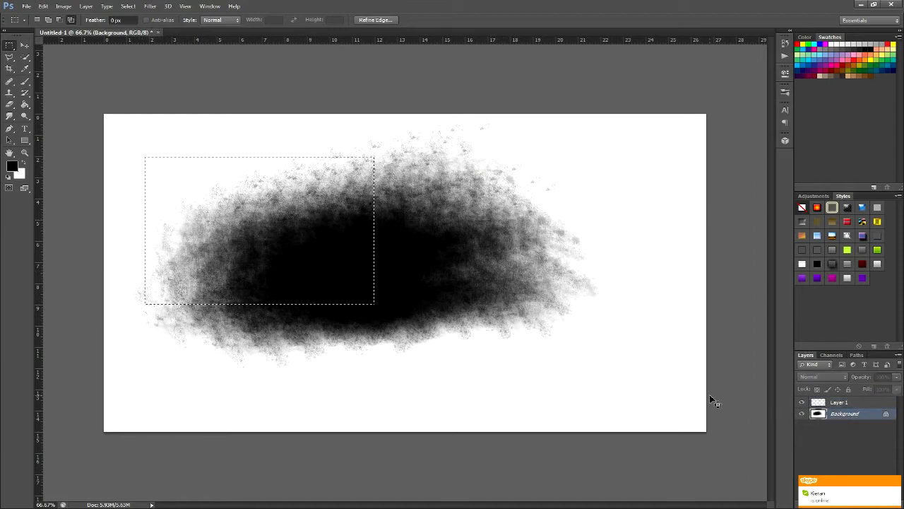
click(856, 403)
key(ctrl+d)
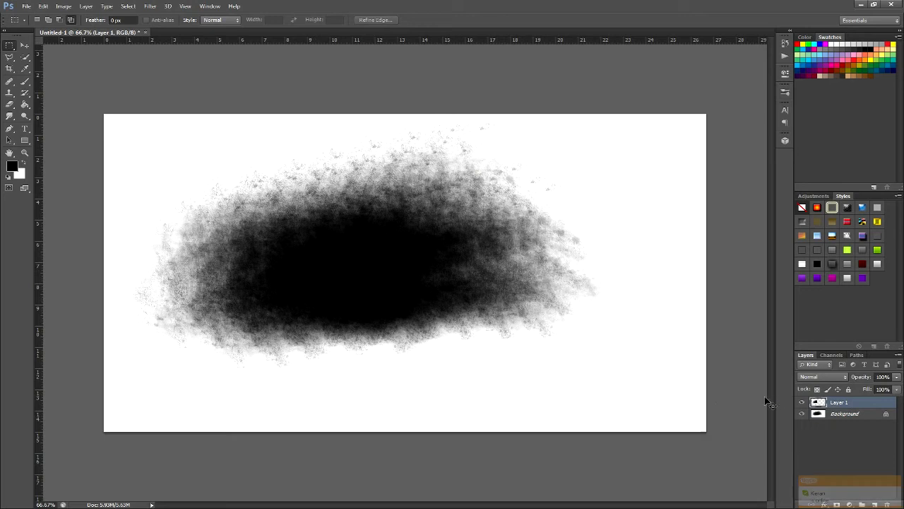
Move the pasted piece to the canvas's lower-right corner, and then back over the right half of the black paint
click(25, 44)
drag(323, 264, 652, 395)
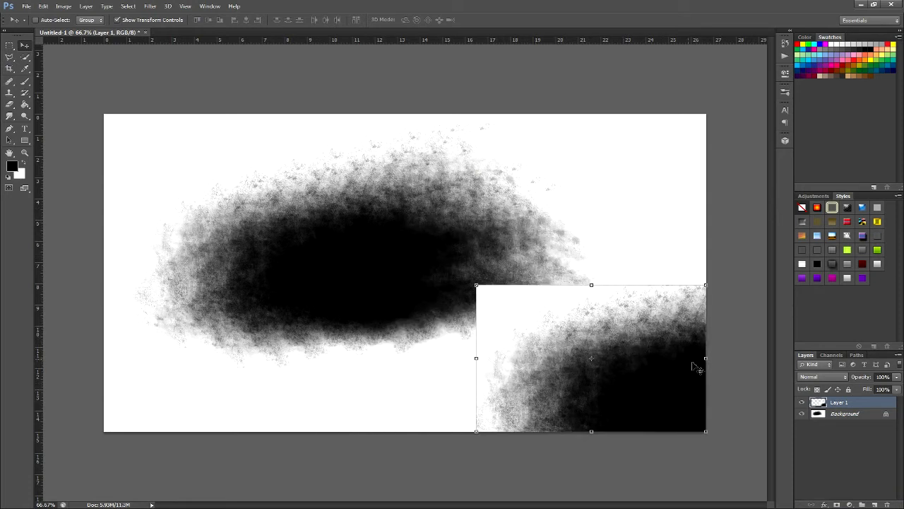
drag(574, 369, 441, 305)
Delete Layer 1 with the pasted piece and add a fresh blank layer above the Background
click(835, 415)
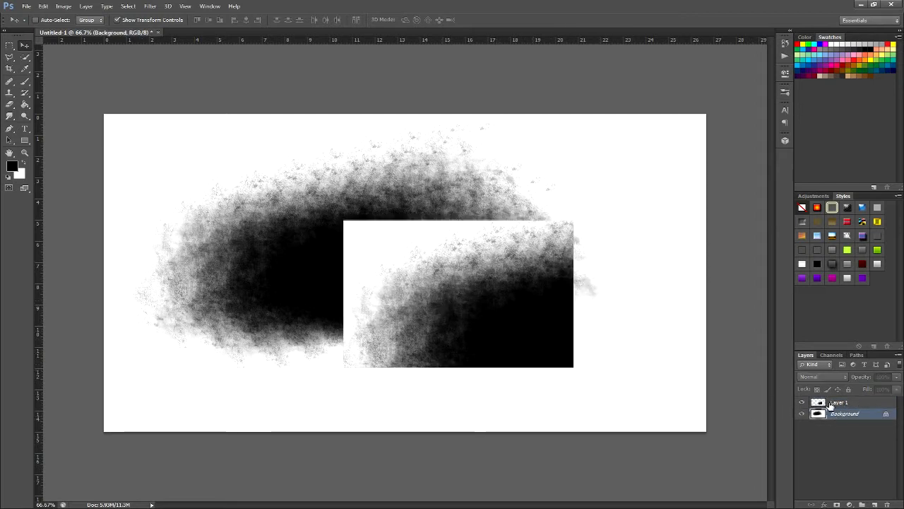
click(841, 402)
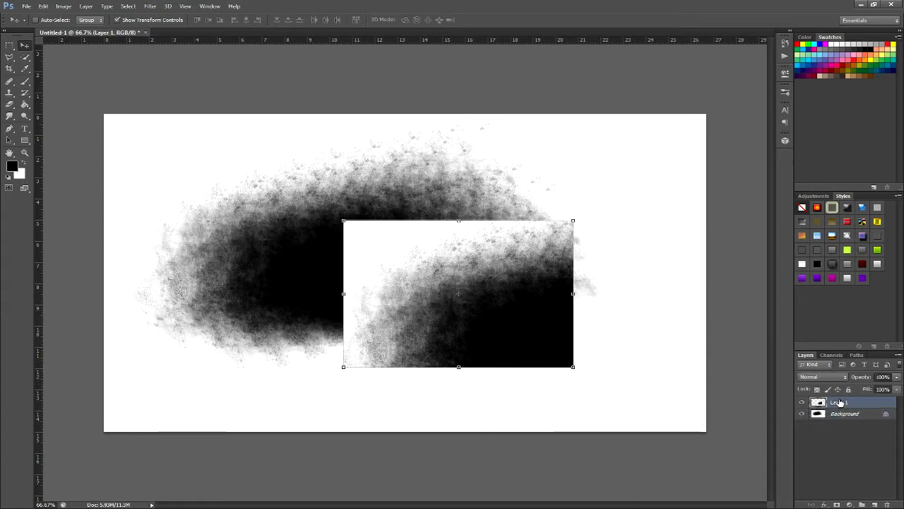
key(Delete)
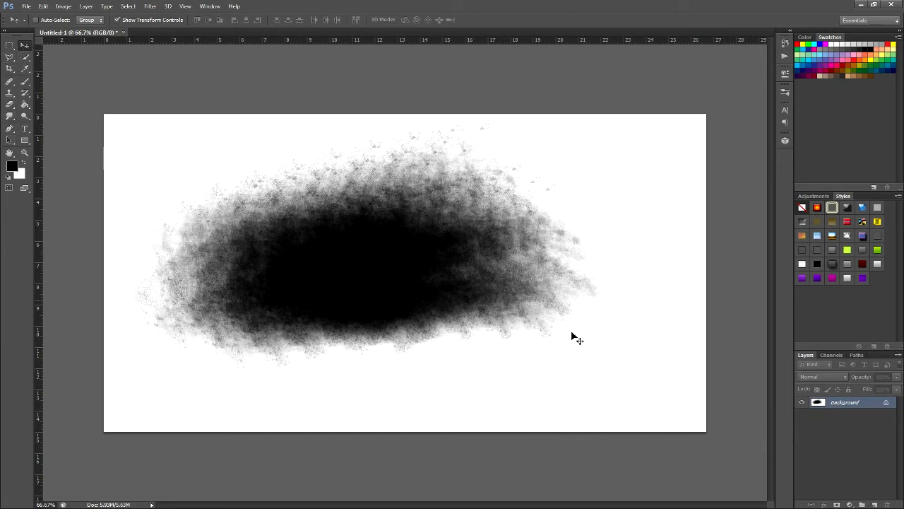
click(874, 505)
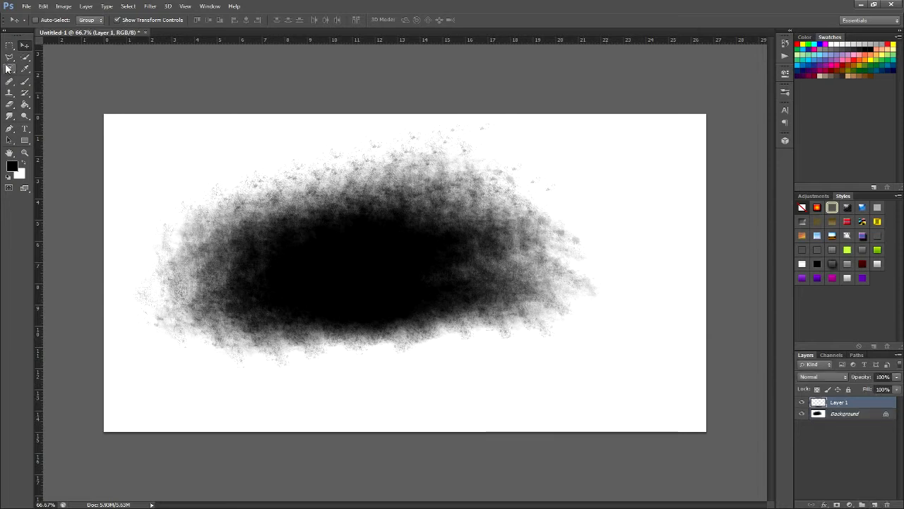
Swap the foreground and background colours back and forth, and restore the default black and white
click(24, 165)
click(23, 165)
click(23, 164)
click(8, 180)
Set the foreground colour to bright blue, #0090ff
click(11, 165)
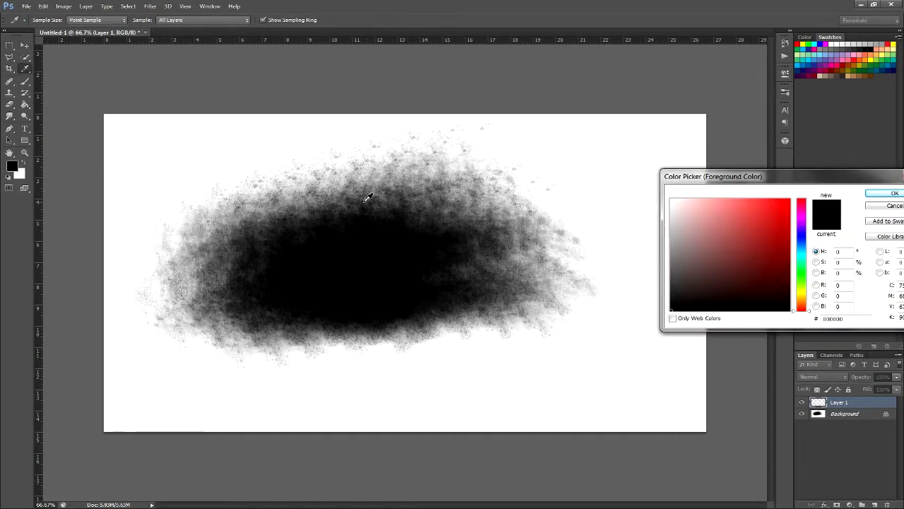
drag(710, 246, 434, 72)
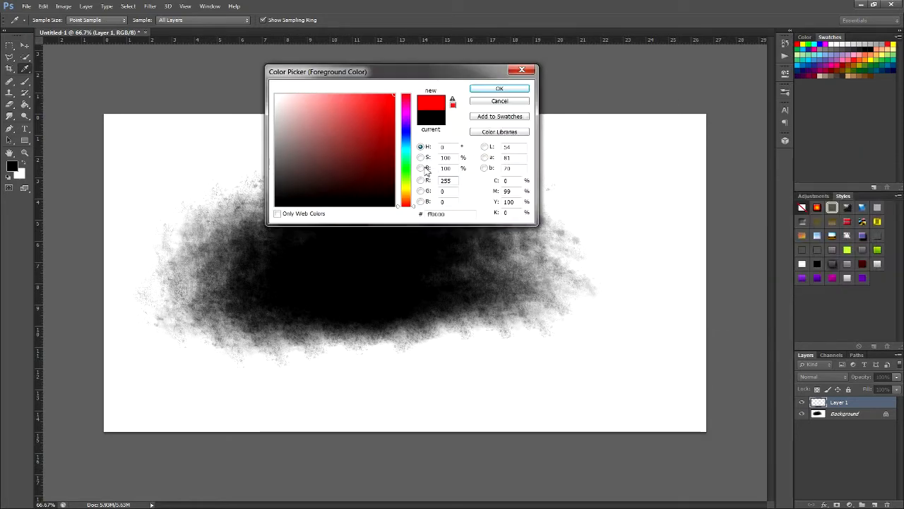
mouse_move(410, 200)
mouse_down()
mouse_move(410, 130)
mouse_move(411, 143)
mouse_move(369, 134)
mouse_move(366, 155)
mouse_move(248, 107)
mouse_move(365, 117)
mouse_up()
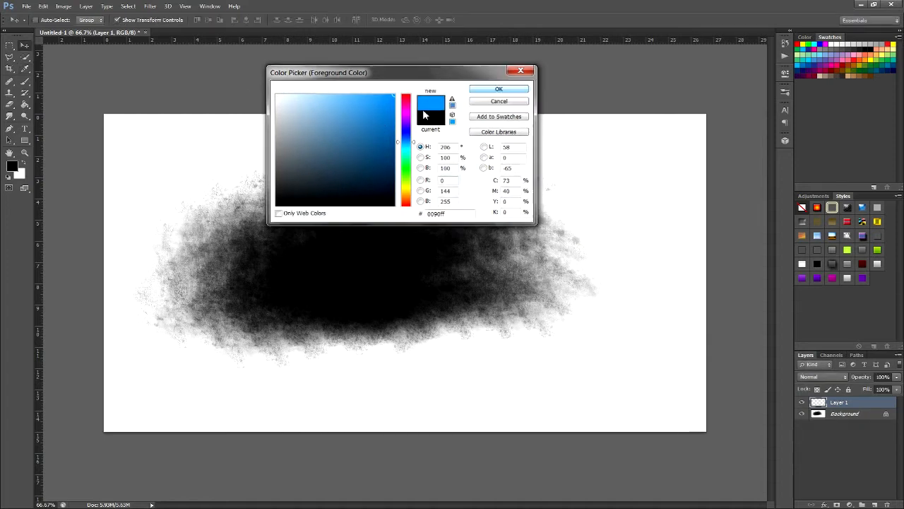
key(Return)
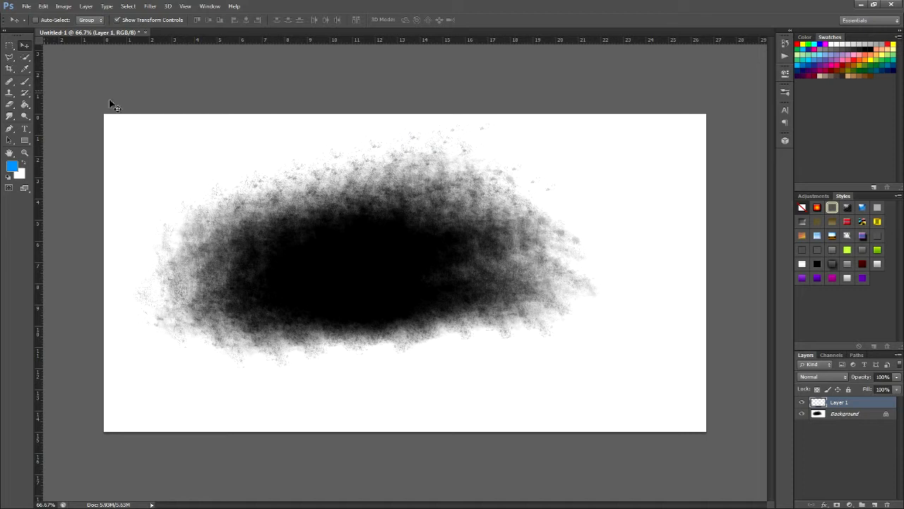
Choose a soft round 525 px brush, raise its hardness to mid-range and paint a diagonal blue stroke over the black paint
click(26, 84)
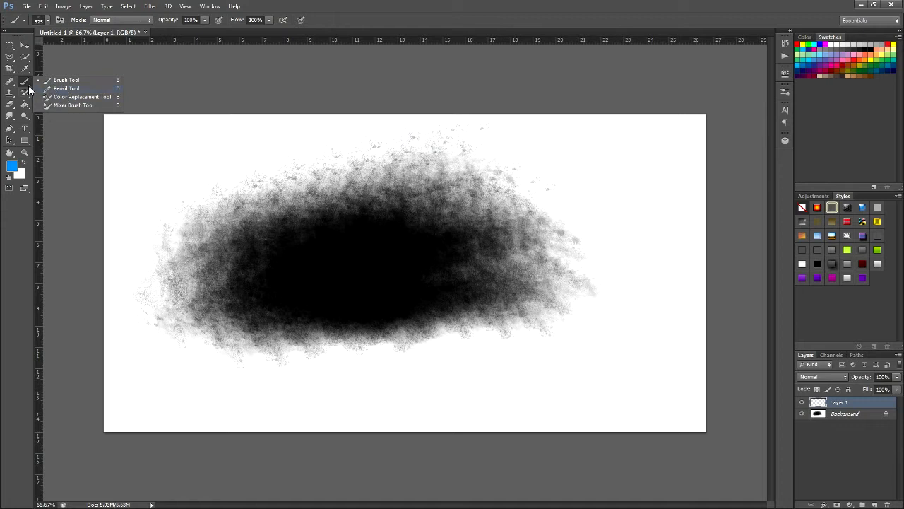
click(30, 90)
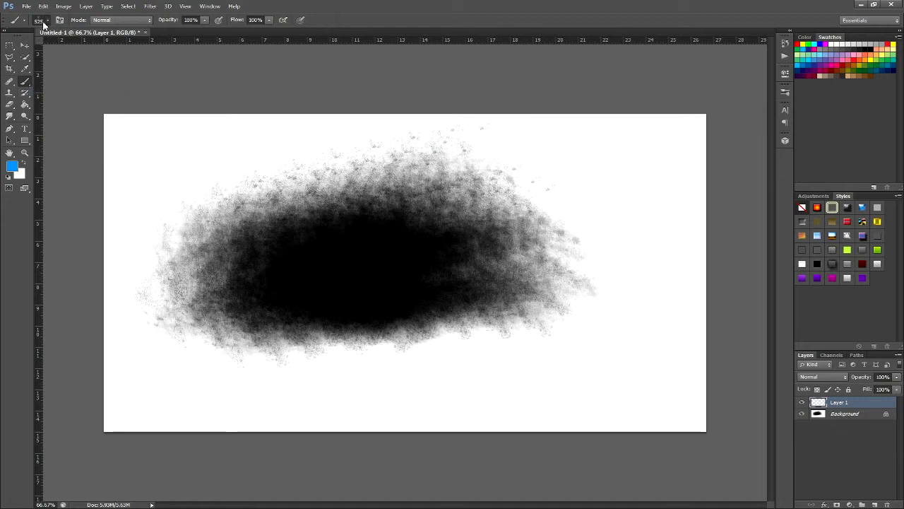
click(45, 21)
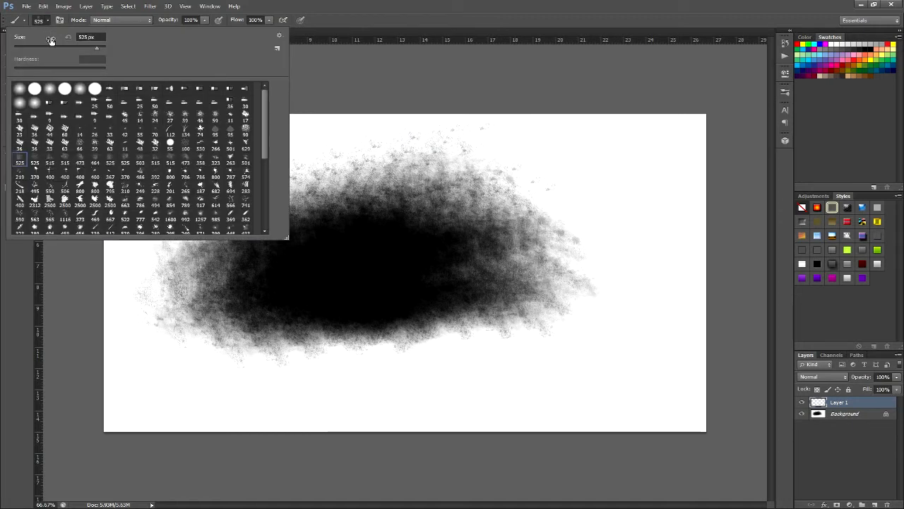
click(50, 89)
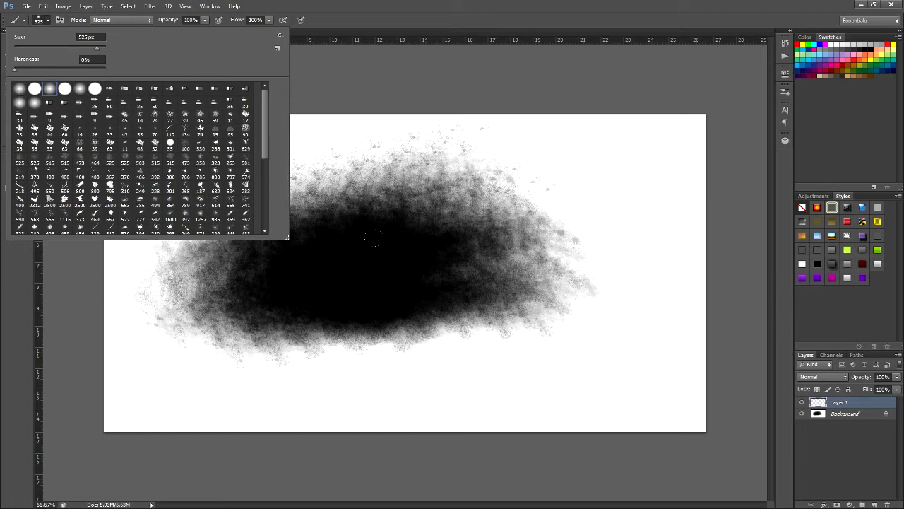
drag(15, 69, 60, 68)
drag(264, 344, 396, 286)
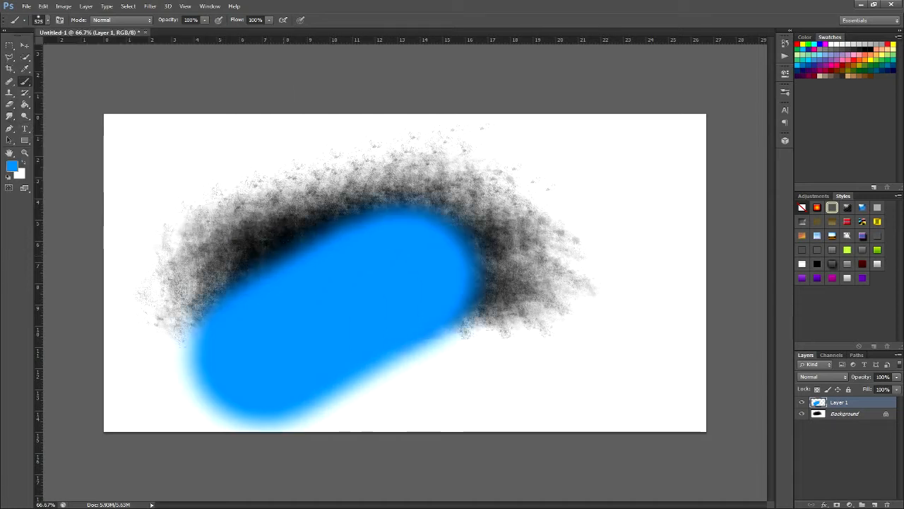
Set the brush hardness to 0% and paint two soft blue strokes across the upper part of the canvas
click(46, 25)
drag(57, 73, 3, 76)
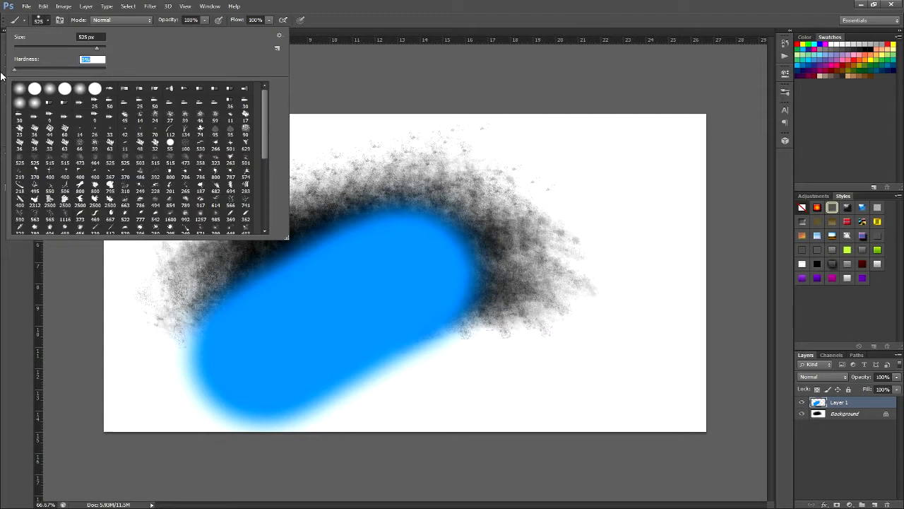
mouse_move(626, 252)
mouse_down()
mouse_move(299, 127)
mouse_move(259, 126)
mouse_up()
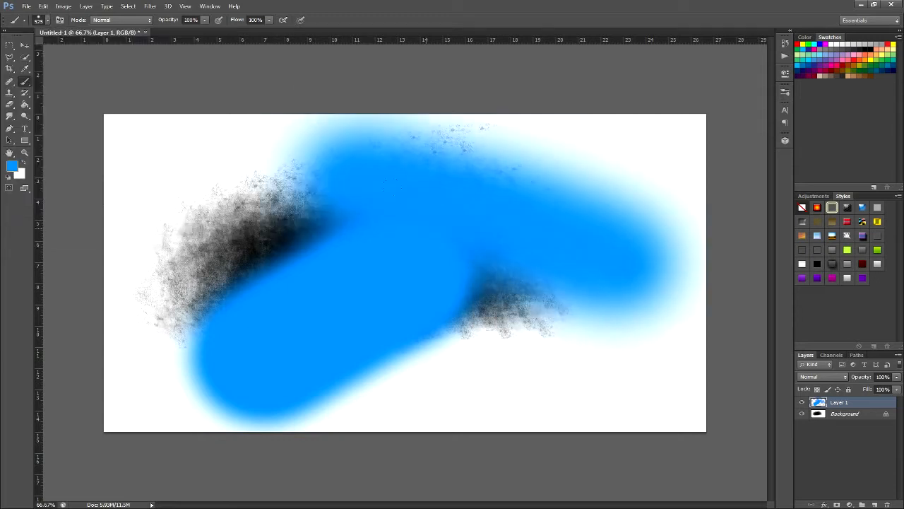
drag(180, 199, 276, 212)
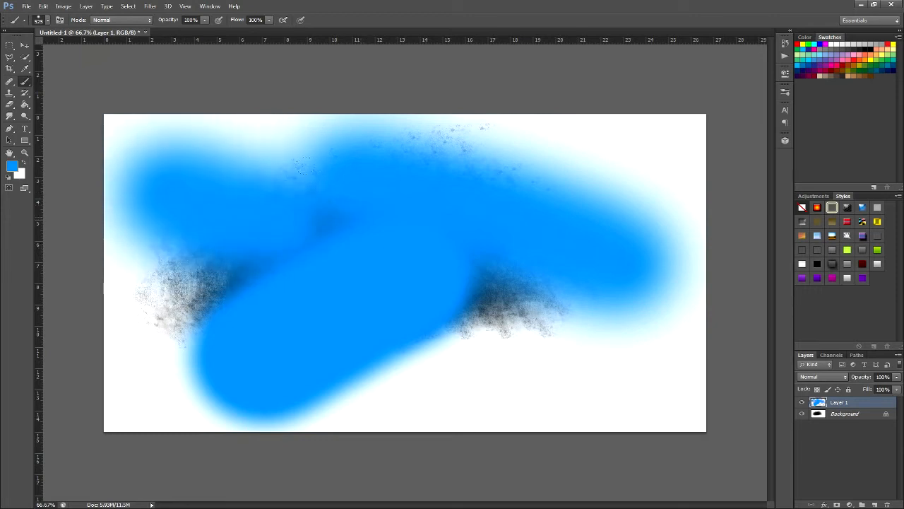
Undo all three blue strokes on Layer 1
key(ctrl+z)
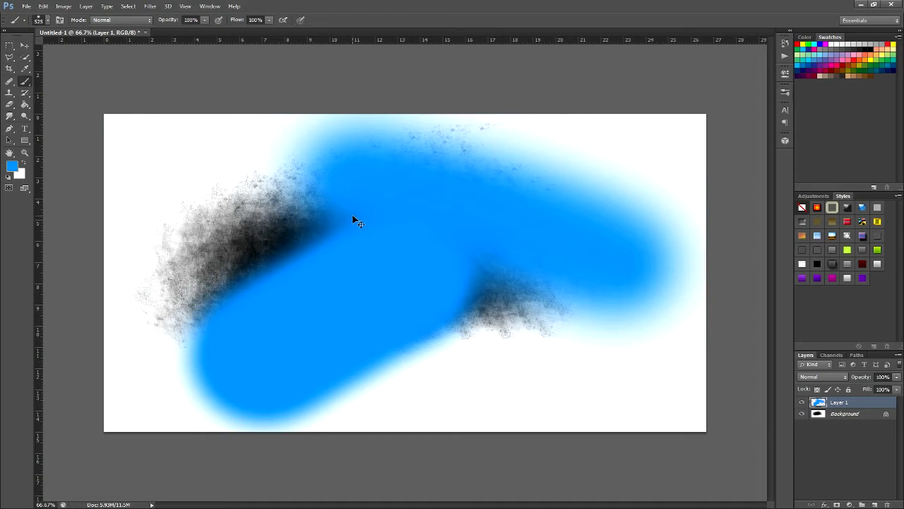
key(ctrl+alt+z)
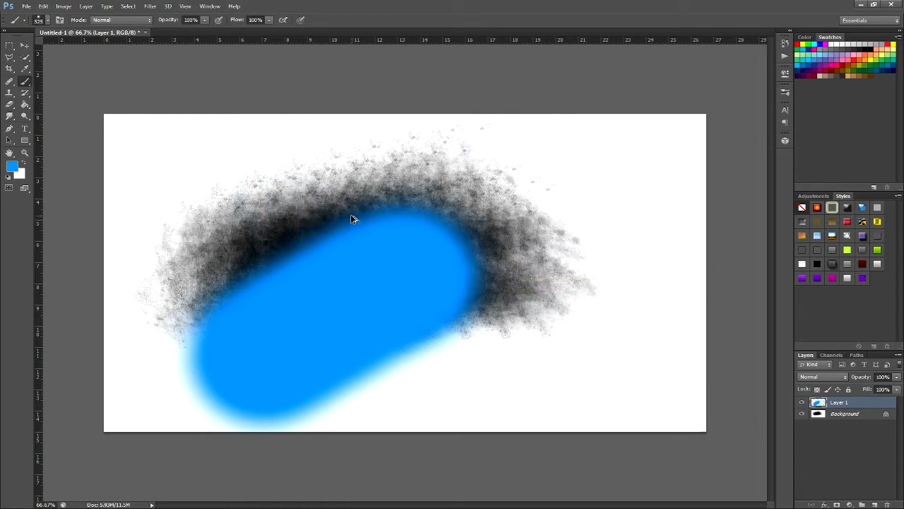
key(ctrl+alt+z)
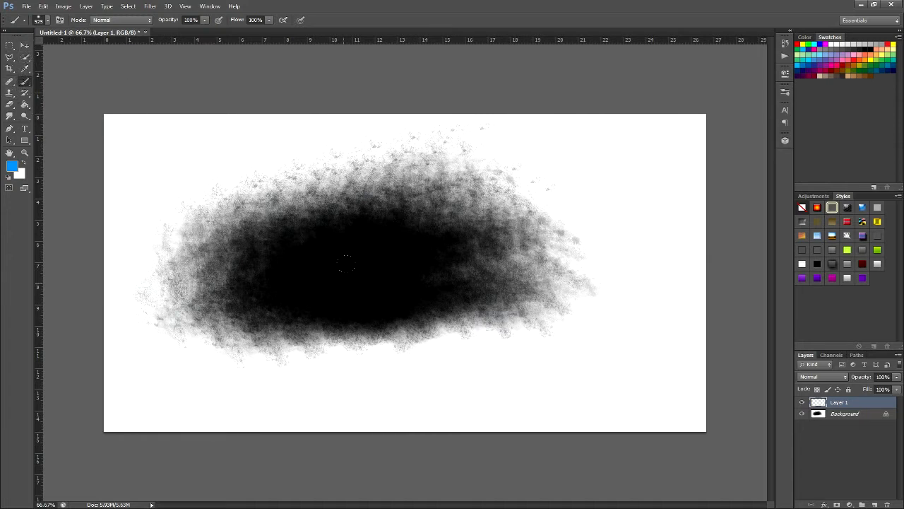
Paint one soft horizontal blue stroke across the black paint and move it slightly up and to the right
drag(205, 262, 527, 263)
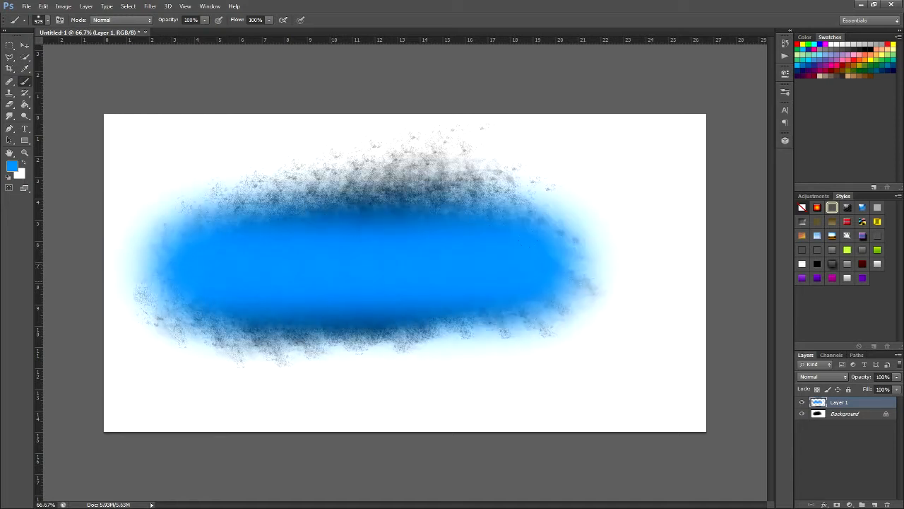
click(24, 45)
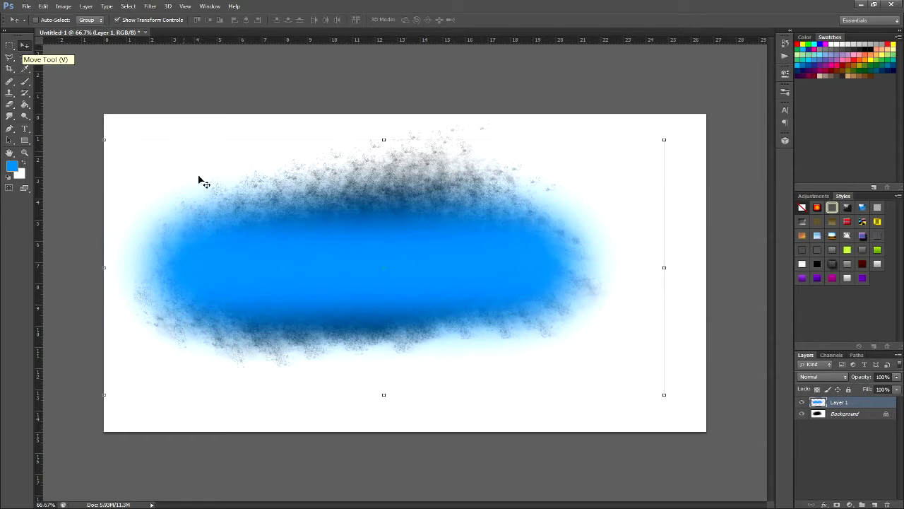
drag(486, 339, 445, 325)
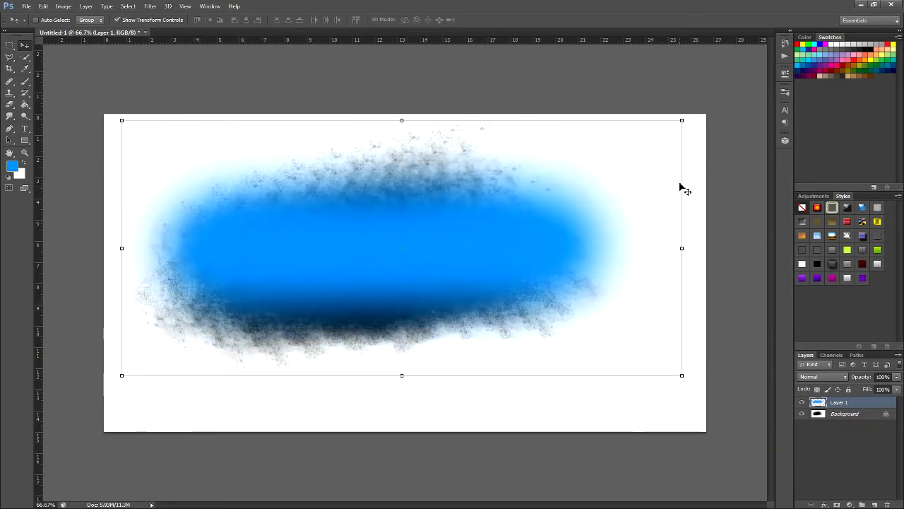
Try rotating the blue stroke clockwise by 5.41°, apply the transform and undo the rotation
drag(686, 113, 698, 143)
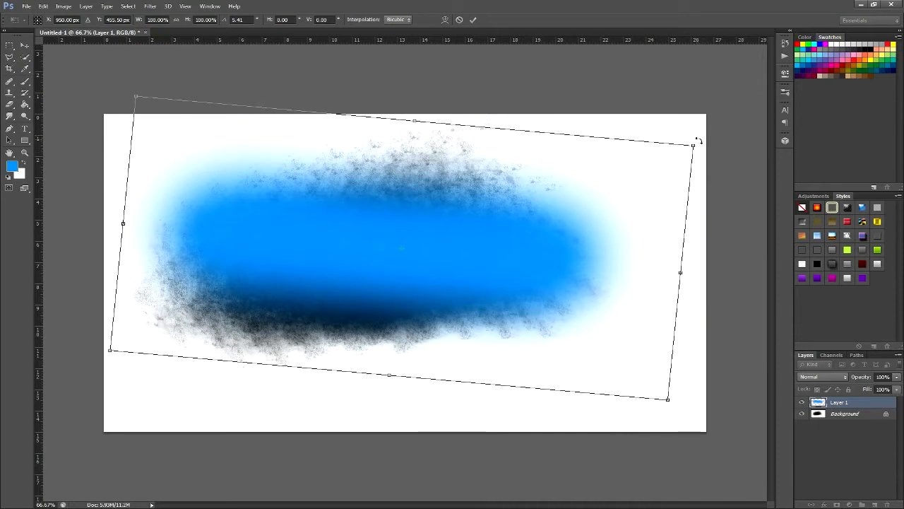
mouse_move(698, 141)
mouse_down()
mouse_move(700, 233)
mouse_move(652, 351)
mouse_move(486, 429)
mouse_move(529, 428)
mouse_move(636, 375)
mouse_move(645, 131)
mouse_move(268, 28)
mouse_move(346, 15)
mouse_move(278, 33)
mouse_up()
key(ctrl+z)
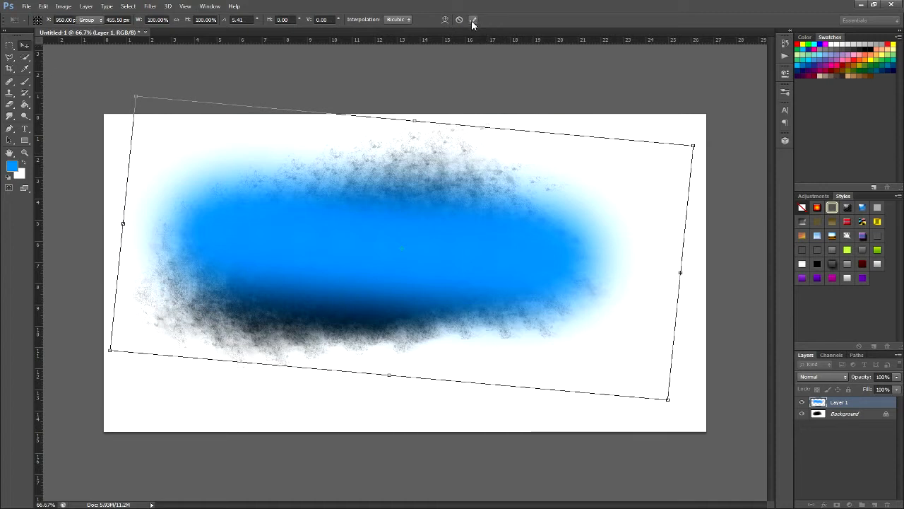
click(474, 20)
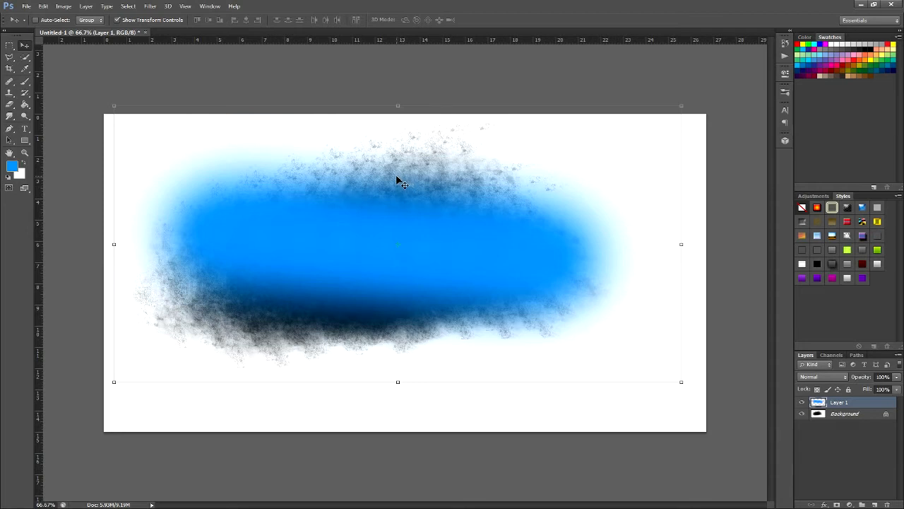
key(ctrl+z)
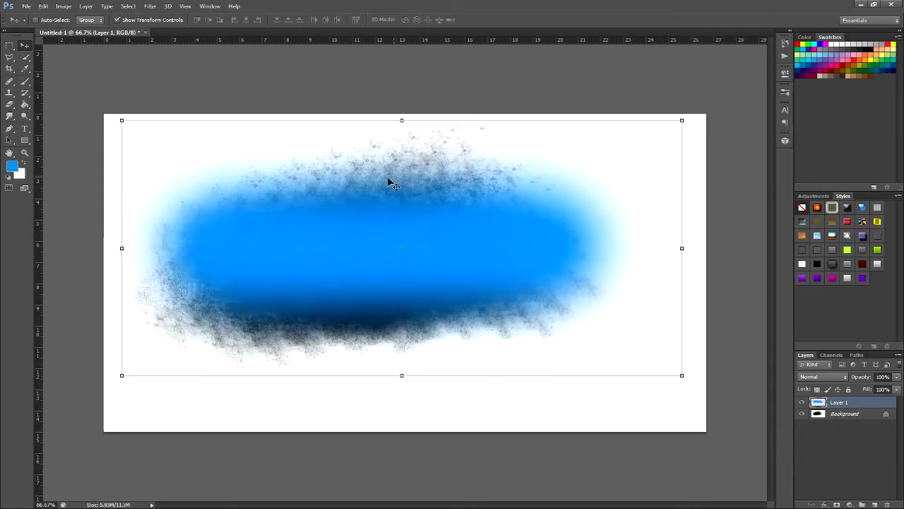
Switch to the Paint Bucket tool and set the foreground colour to bright green
click(25, 105)
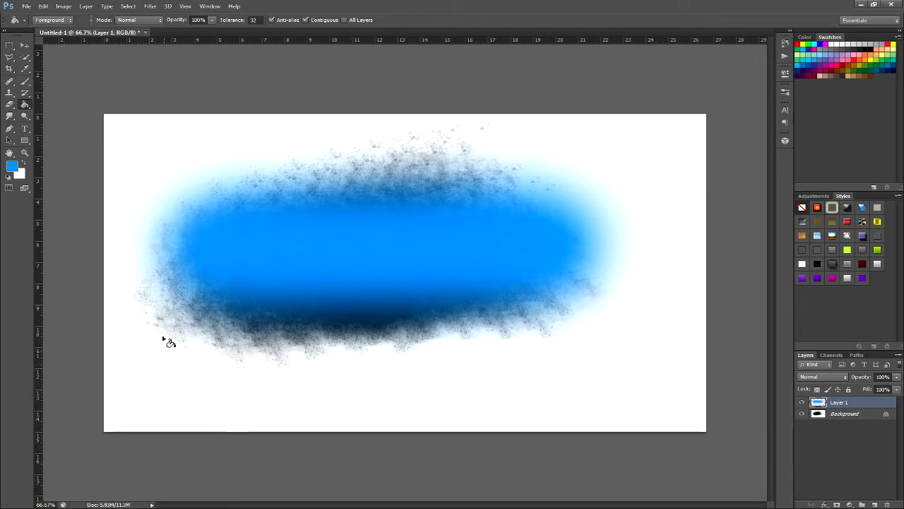
click(12, 167)
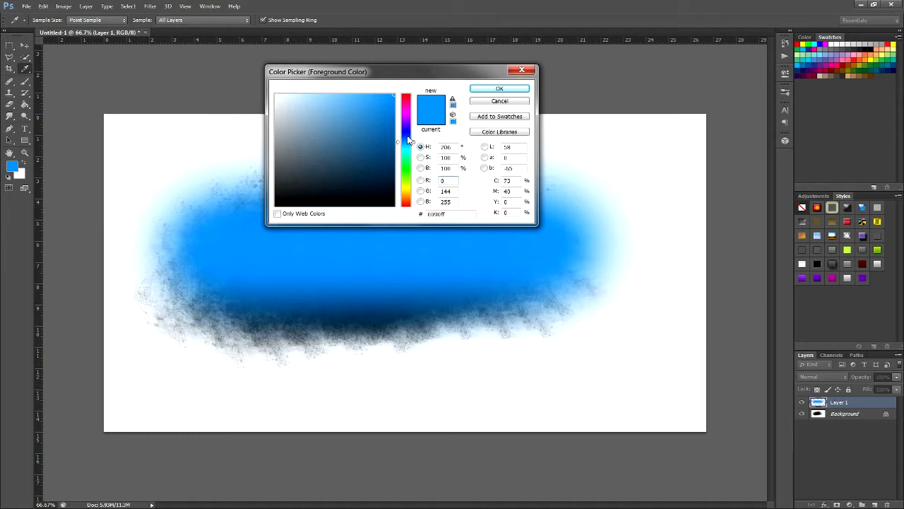
click(407, 172)
click(499, 88)
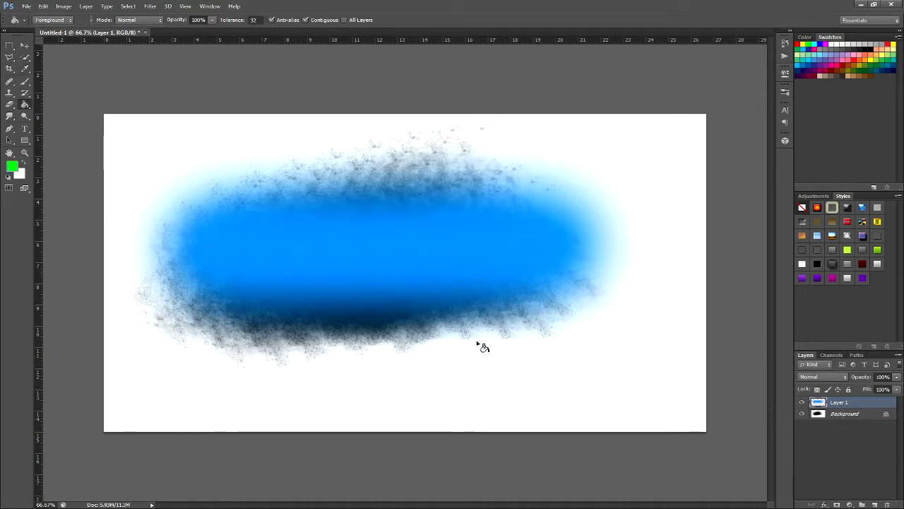
Add a blank layer between the Background and Layer 1 and fill it with the green foreground colour
click(855, 417)
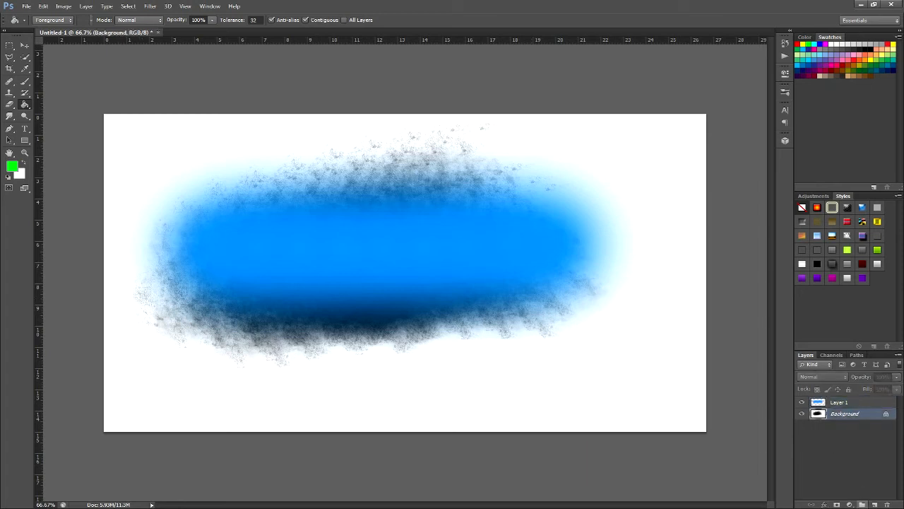
click(874, 504)
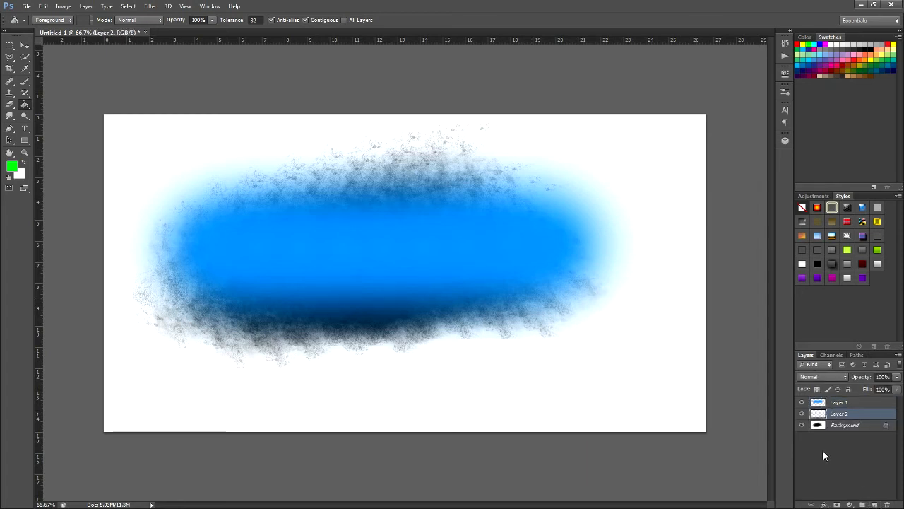
click(147, 171)
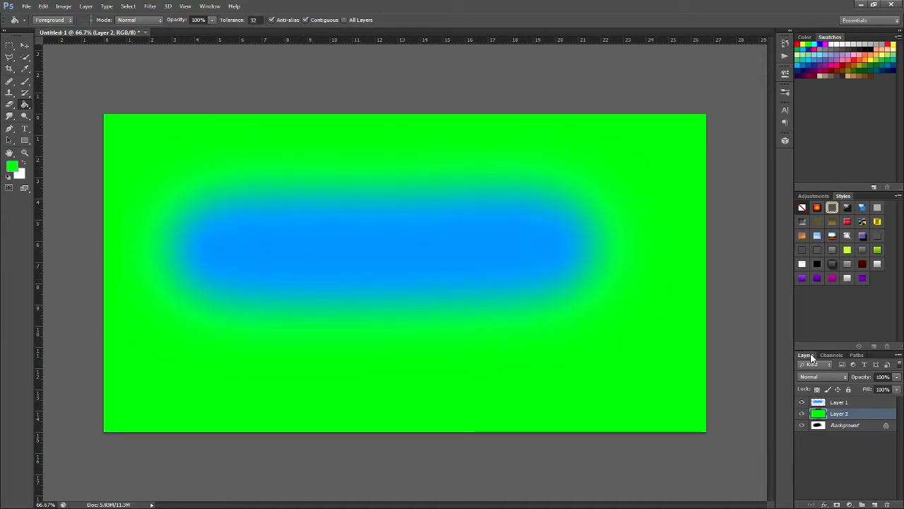
Try moving Layer 1 below the green Layer 2 and restore it to the top of the layer stack
click(842, 405)
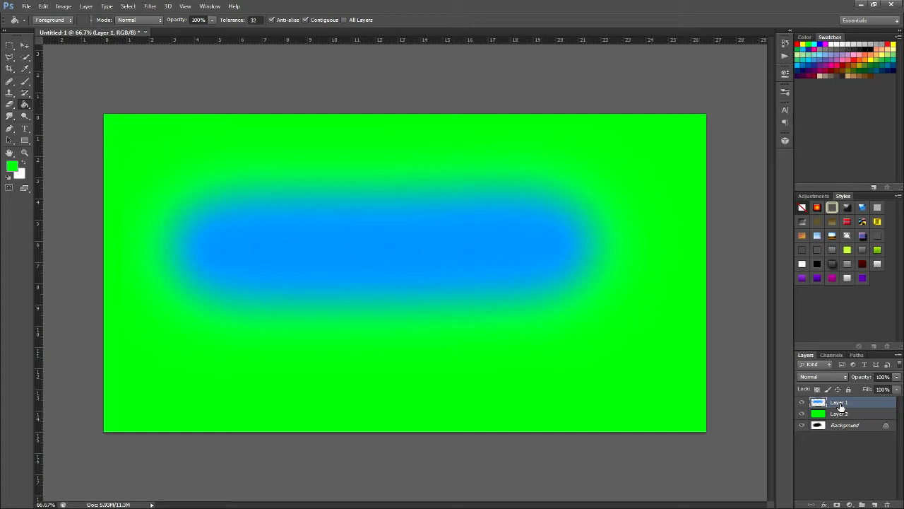
drag(840, 408, 859, 418)
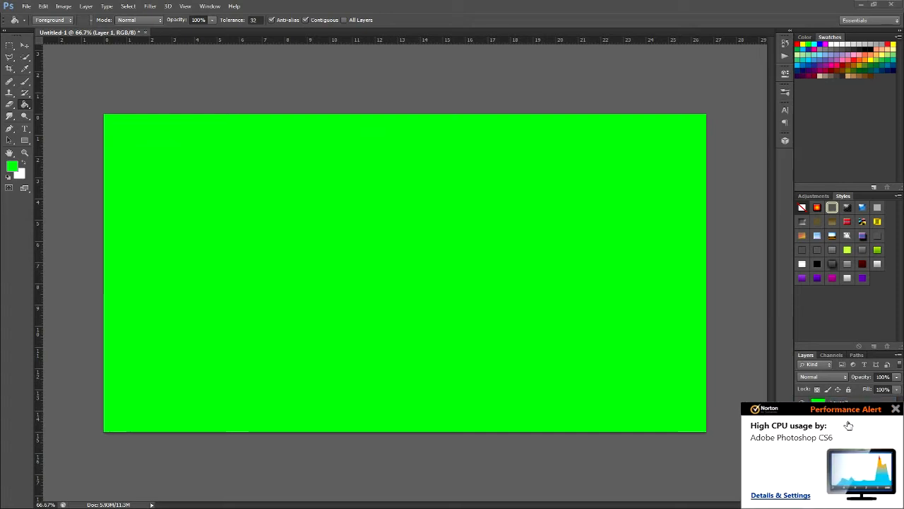
drag(848, 417, 848, 400)
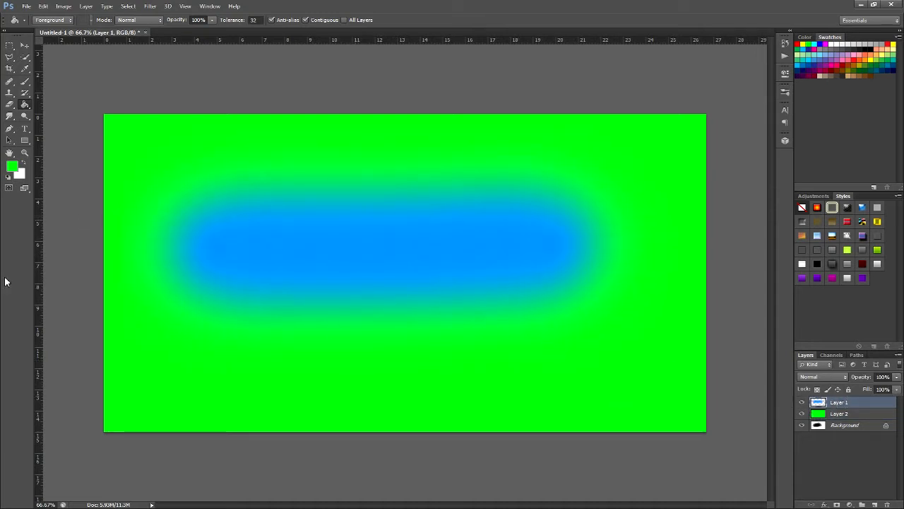
Switch to the Gradient tool, add a blank layer above Layer 1 and set up a linear gradient with white as the foreground colour
right_click(25, 107)
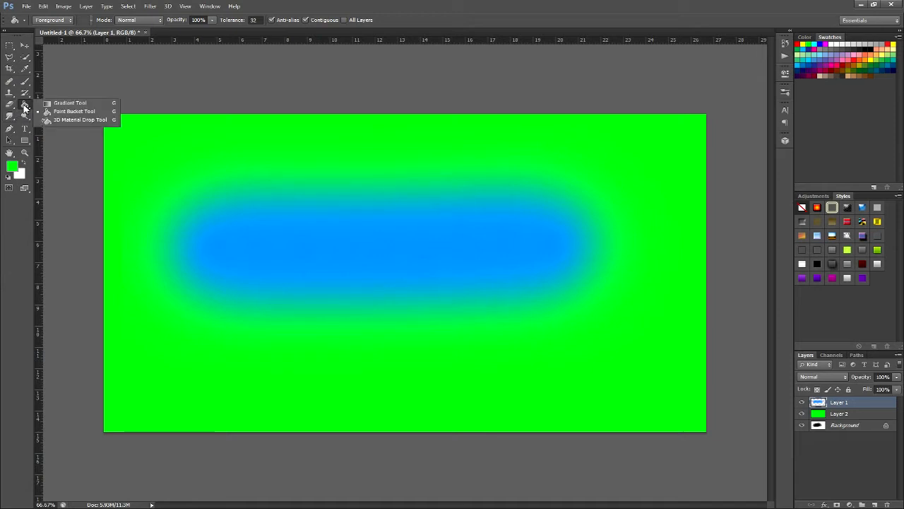
click(68, 103)
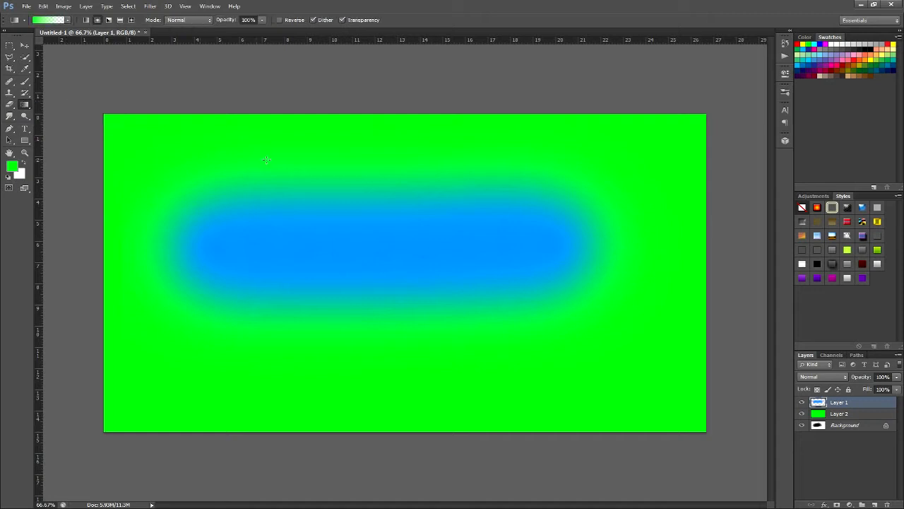
click(875, 505)
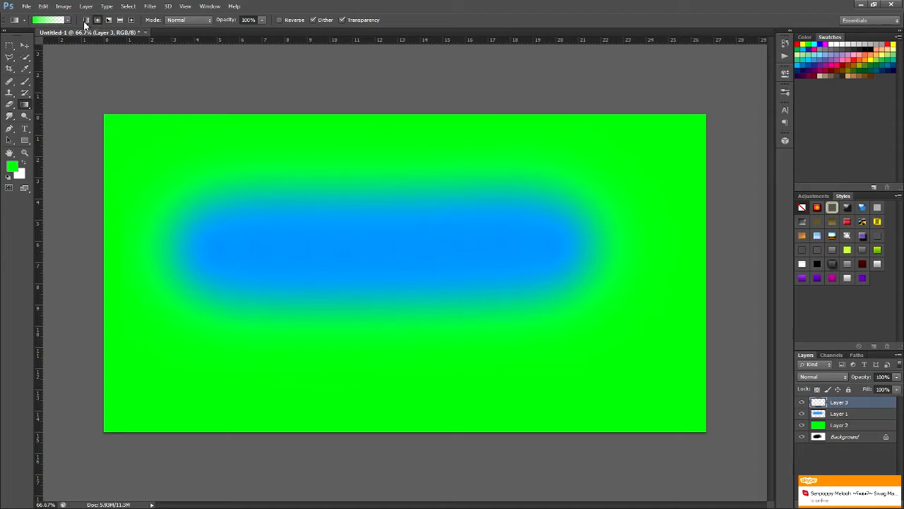
click(88, 22)
click(23, 164)
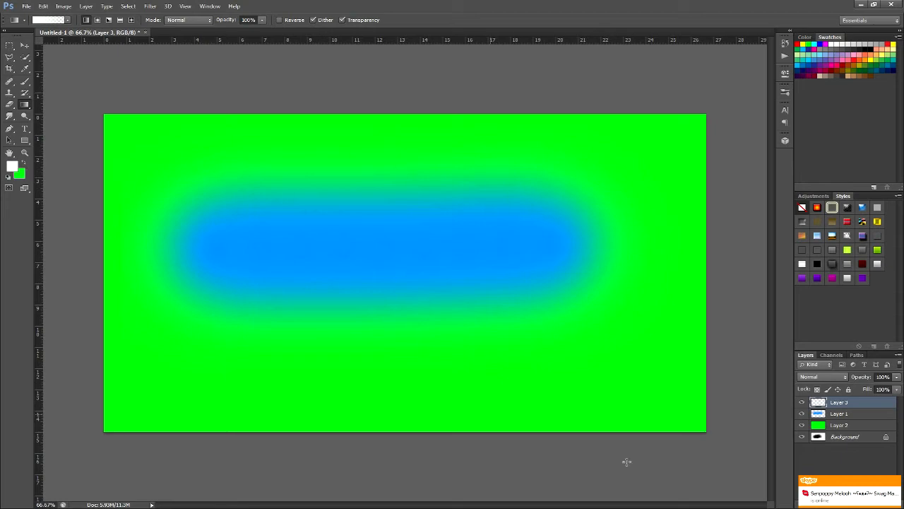
Close the Skype window opened from the notification and return to Photoshop
click(895, 484)
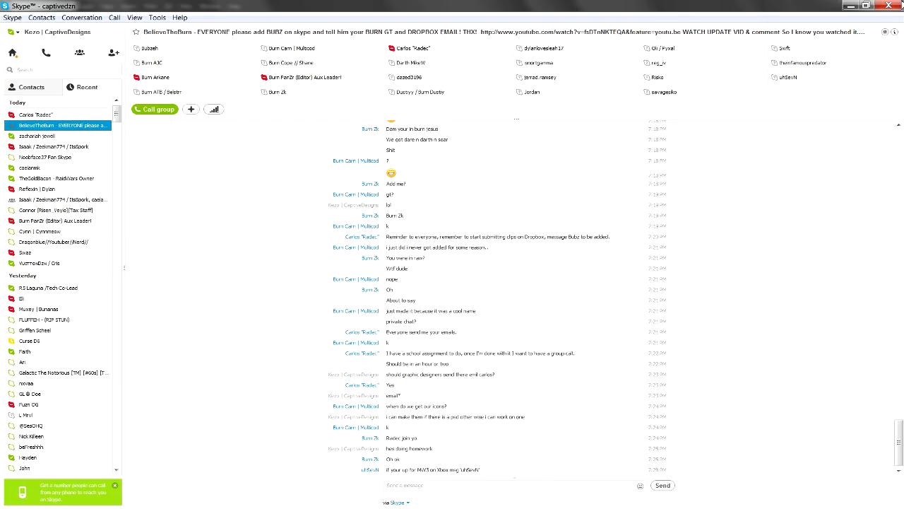
click(890, 5)
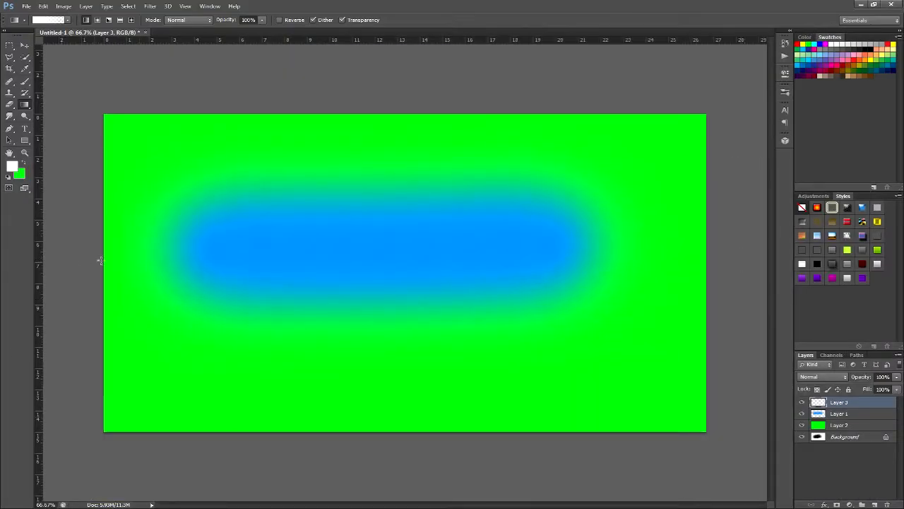
Draw a horizontal white-to-transparent gradient on Layer 3 from near the canvas's left edge to near its right edge
drag(92, 261, 63, 261)
drag(137, 262, 640, 264)
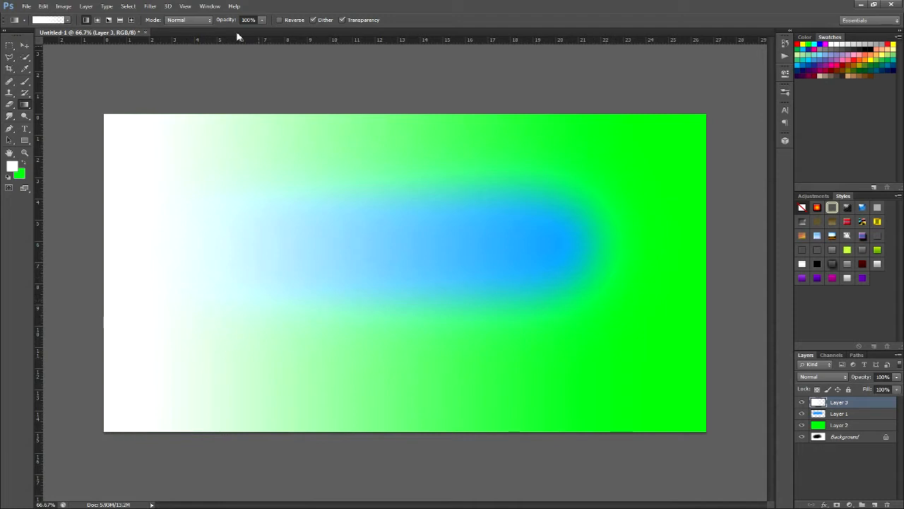
Try a vertical linear gradient with the Red, Green preset on Layer 3 and undo it
click(45, 21)
click(567, 309)
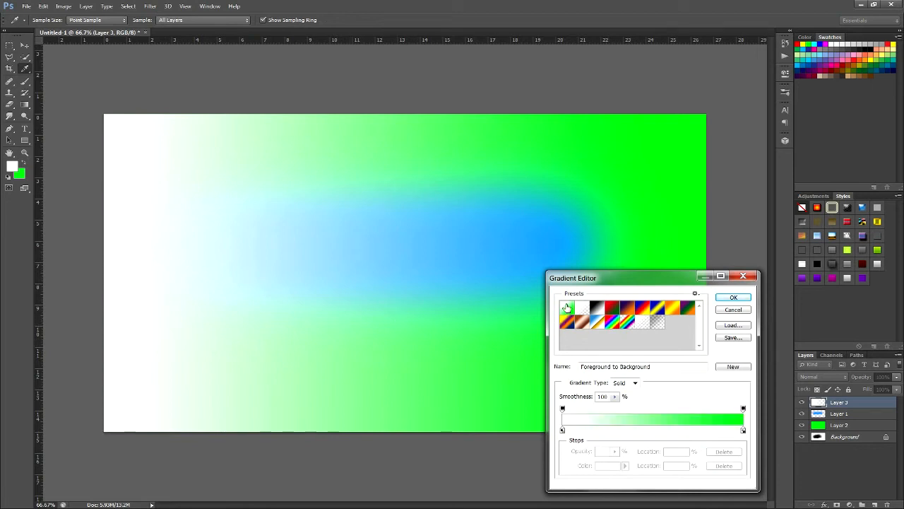
click(615, 313)
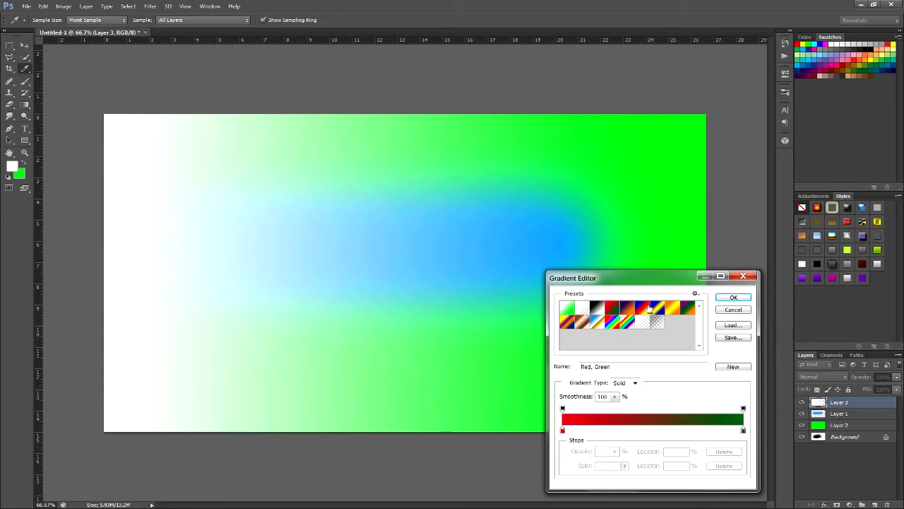
click(735, 297)
drag(534, 157, 535, 371)
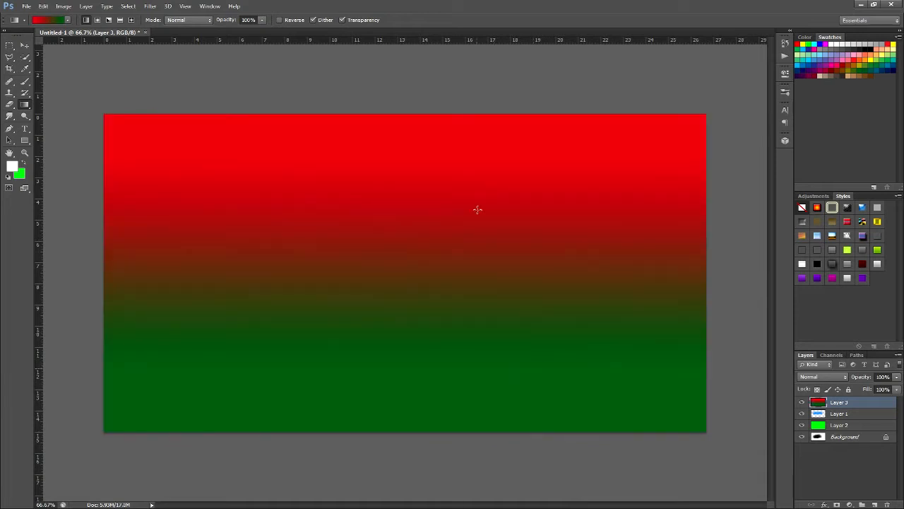
key(ctrl+z)
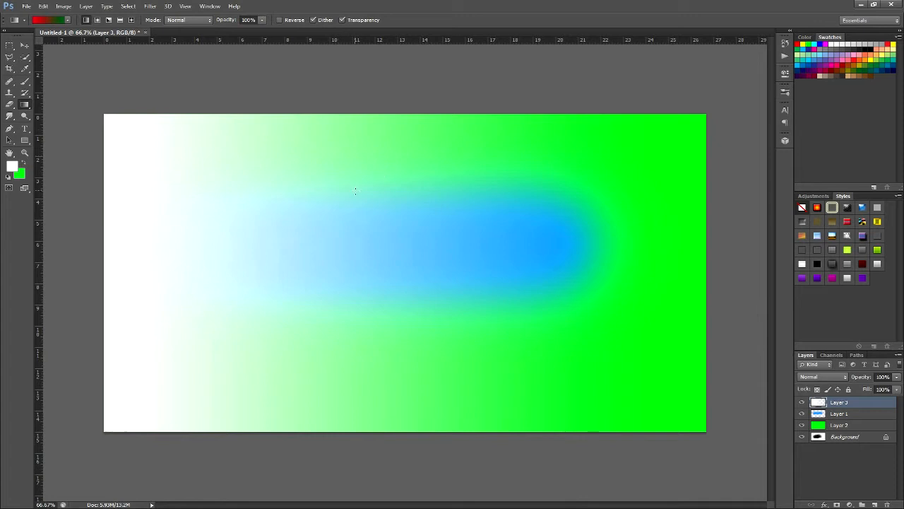
Choose the radial gradient style and place one horizontal and one vertical guide crossing at the canvas centre
click(98, 21)
drag(216, 44, 138, 275)
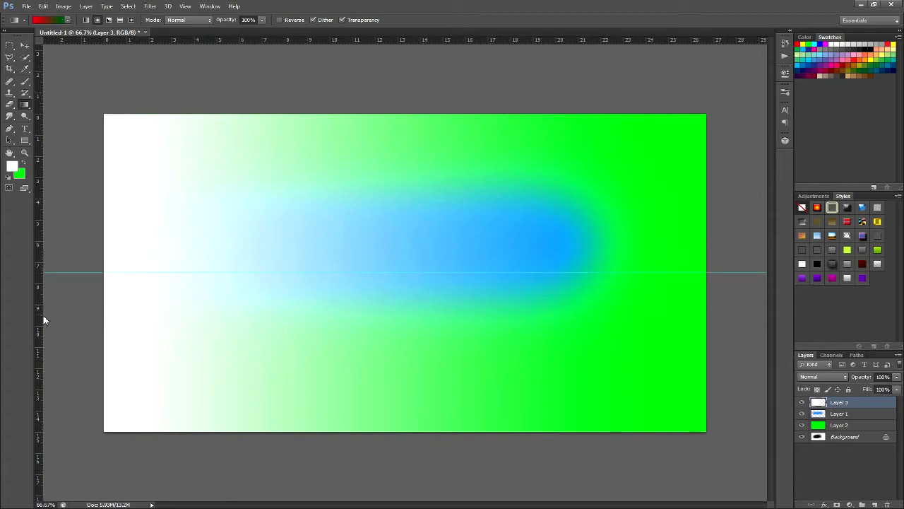
drag(41, 320, 404, 255)
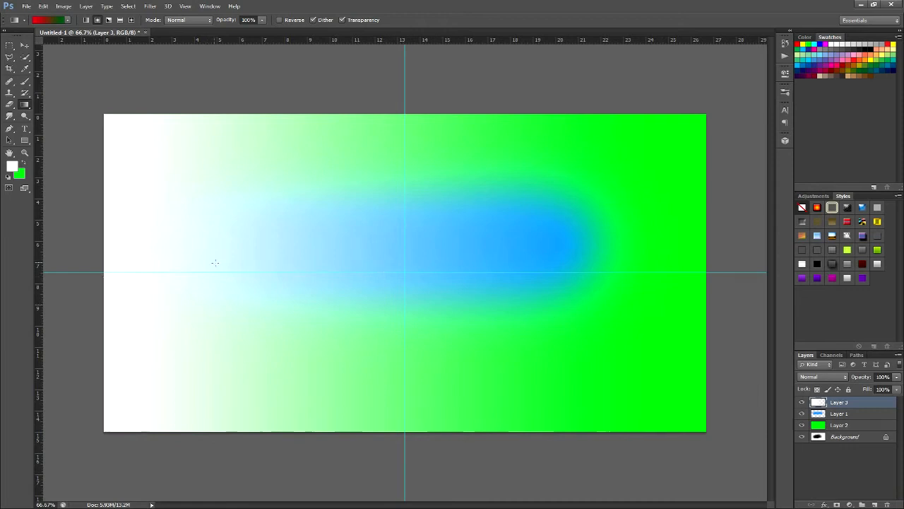
Hide the rulers, show them again and review the guide, snap and screen mode options
key(ctrl+r)
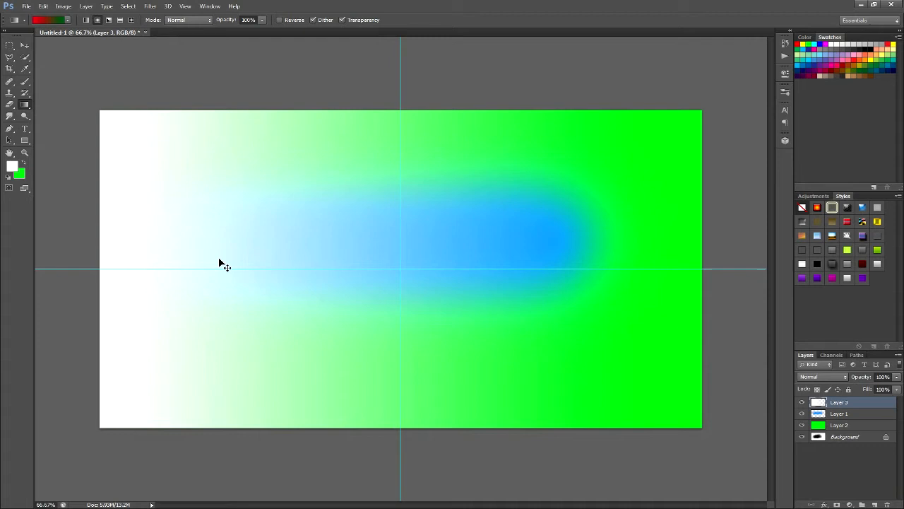
key(ctrl+r)
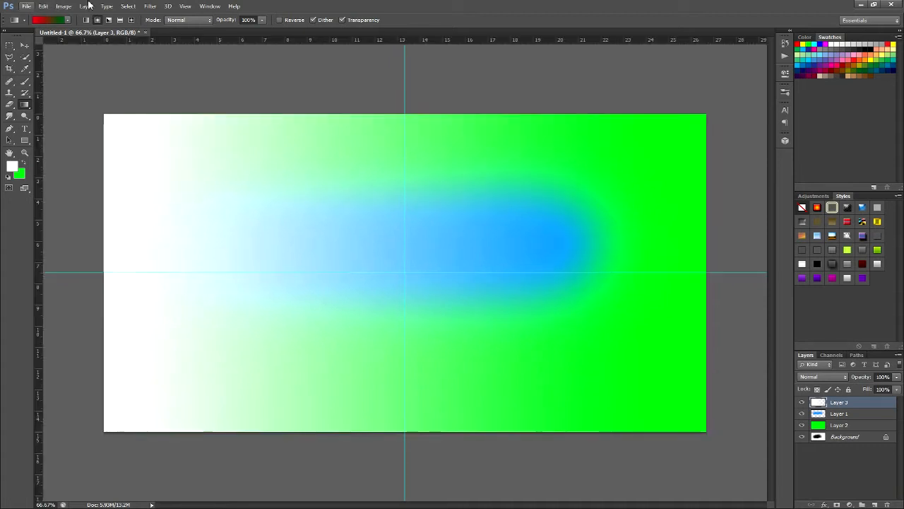
click(185, 6)
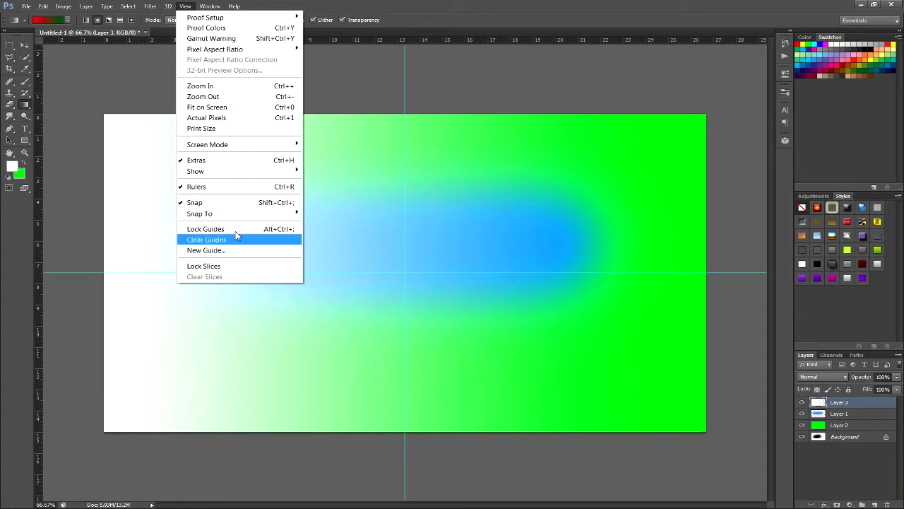
mouse_move(236, 173)
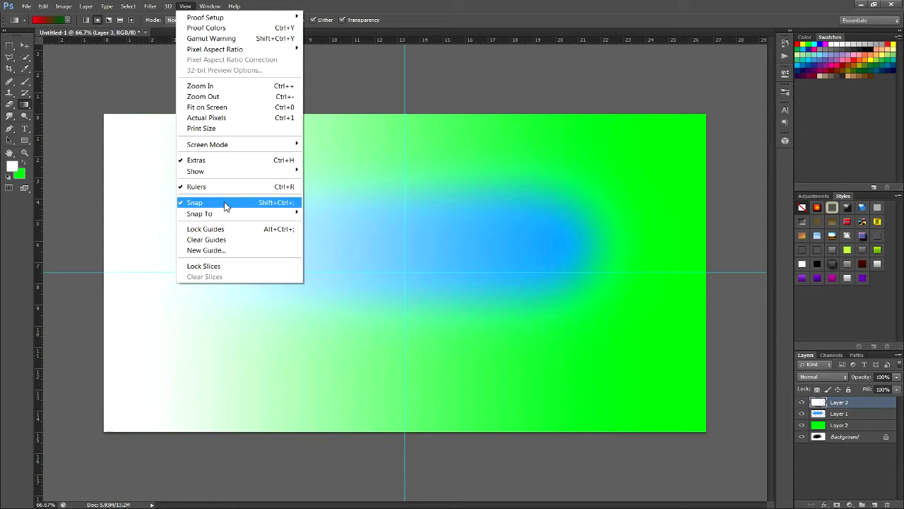
mouse_move(233, 213)
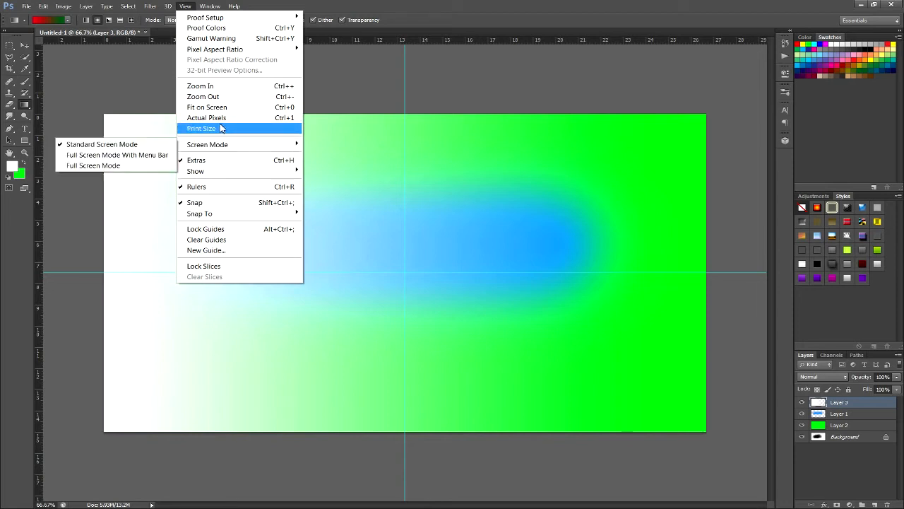
click(110, 80)
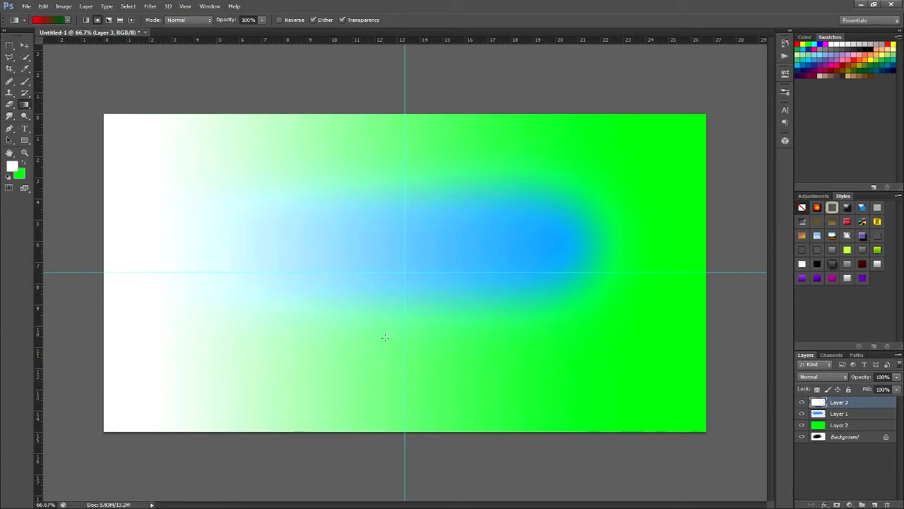
Set the foreground colour to pure red, ff0000
key(i)
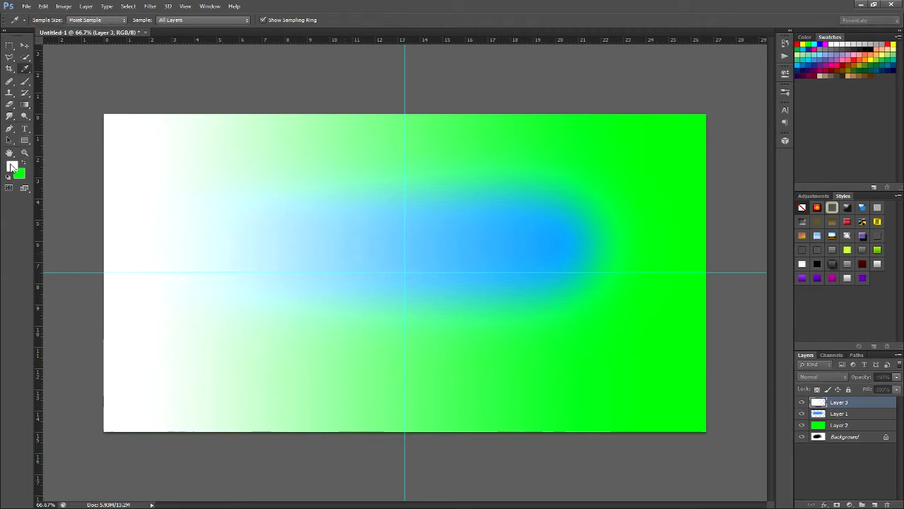
click(11, 166)
click(376, 132)
drag(376, 132, 397, 92)
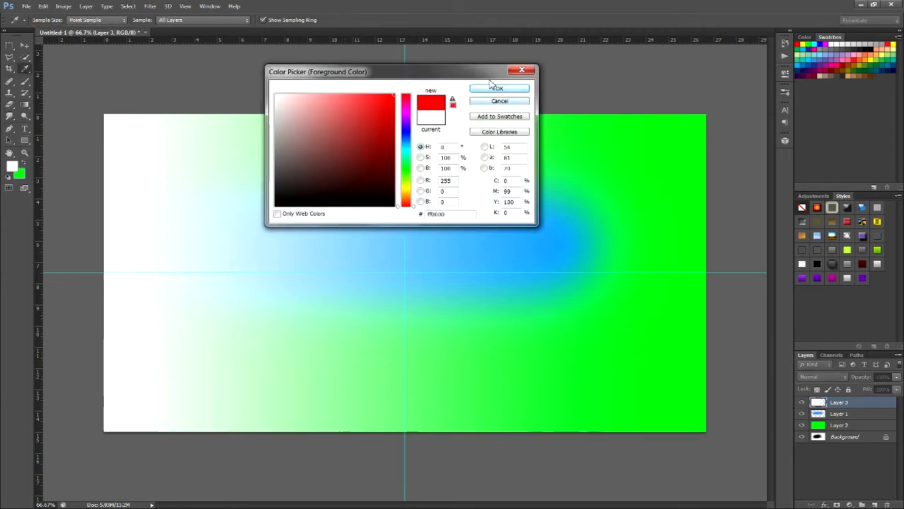
click(491, 89)
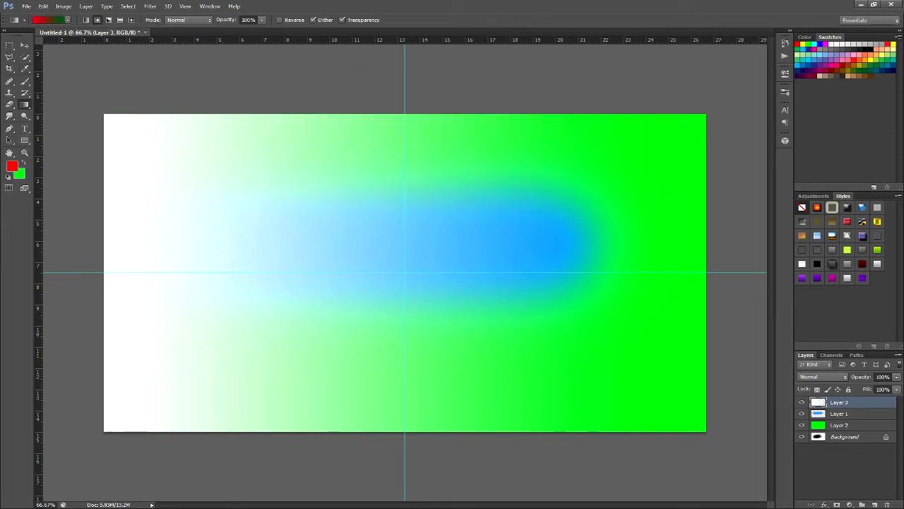
Add a blank layer above Layer 3 and draw a radial Foreground to Transparent gradient from the guide intersection to the canvas's right edge
click(874, 504)
click(96, 21)
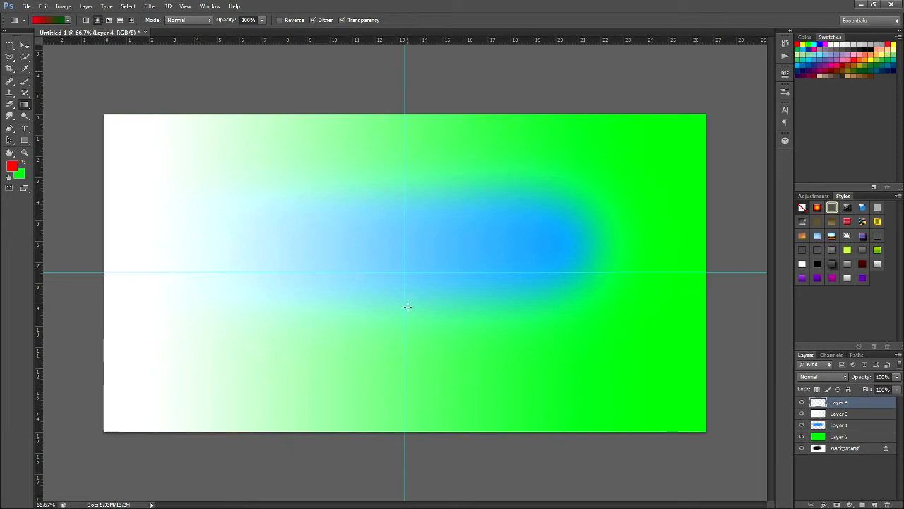
click(44, 22)
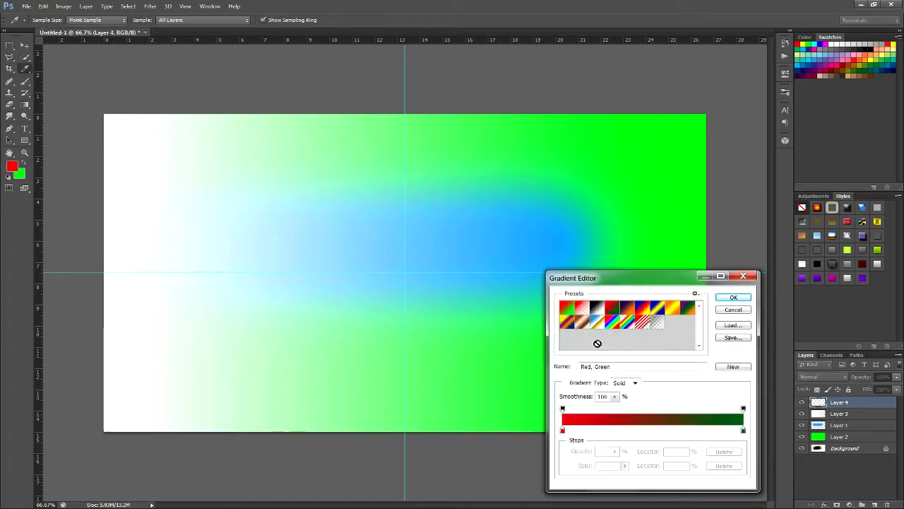
click(583, 309)
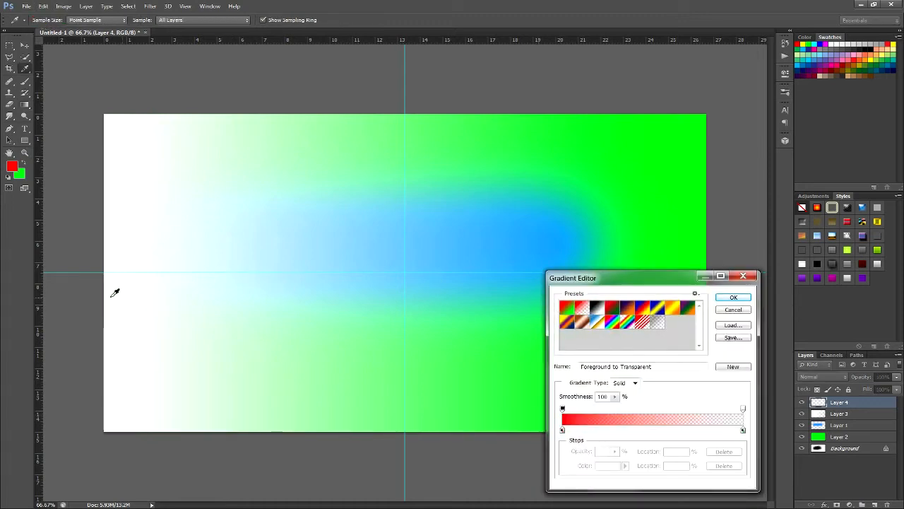
click(741, 299)
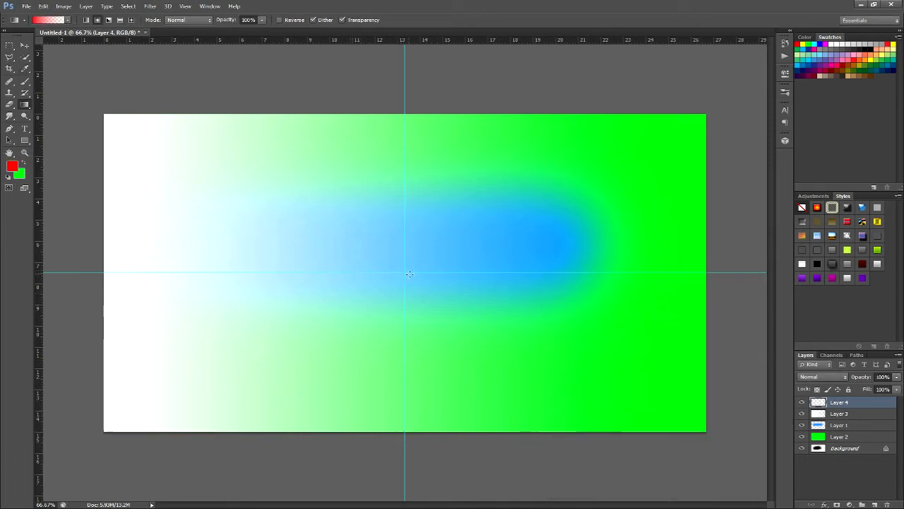
drag(404, 272, 710, 262)
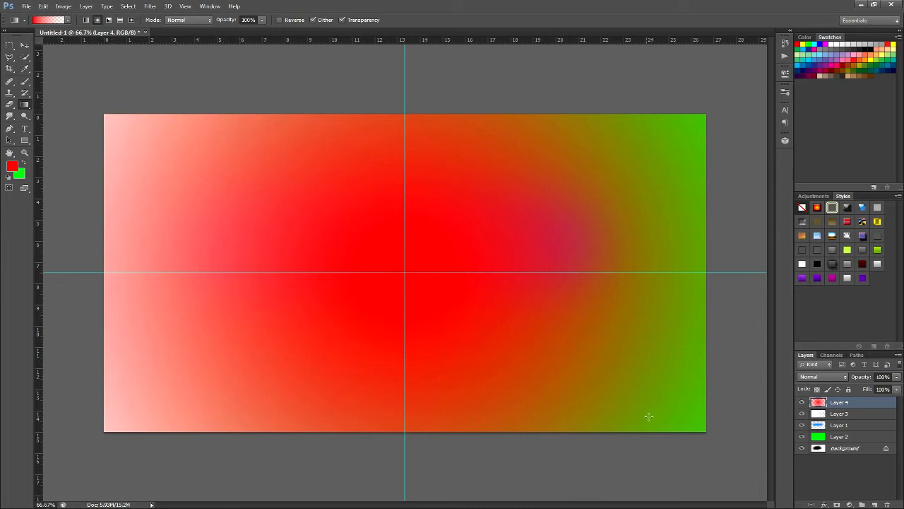
Hide Layer 3 and Layer 1 so that the red radial gradient shows over the green fill
click(801, 413)
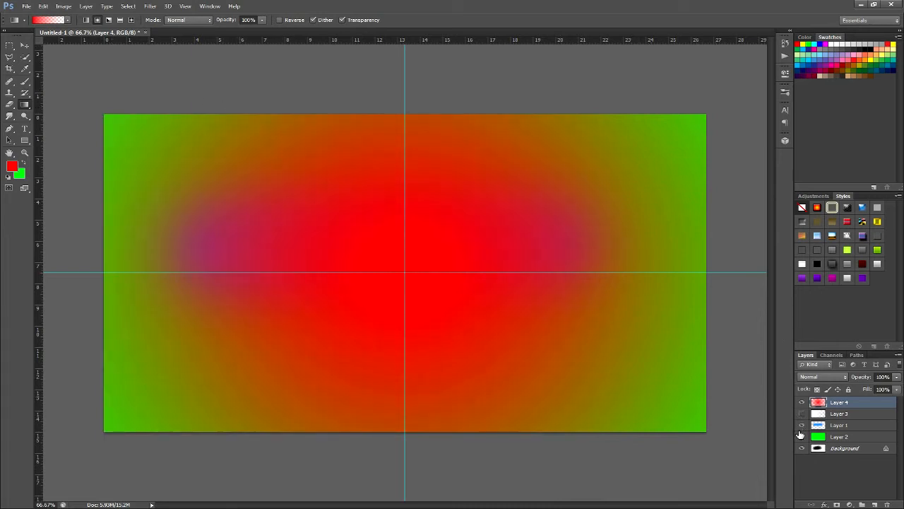
click(802, 424)
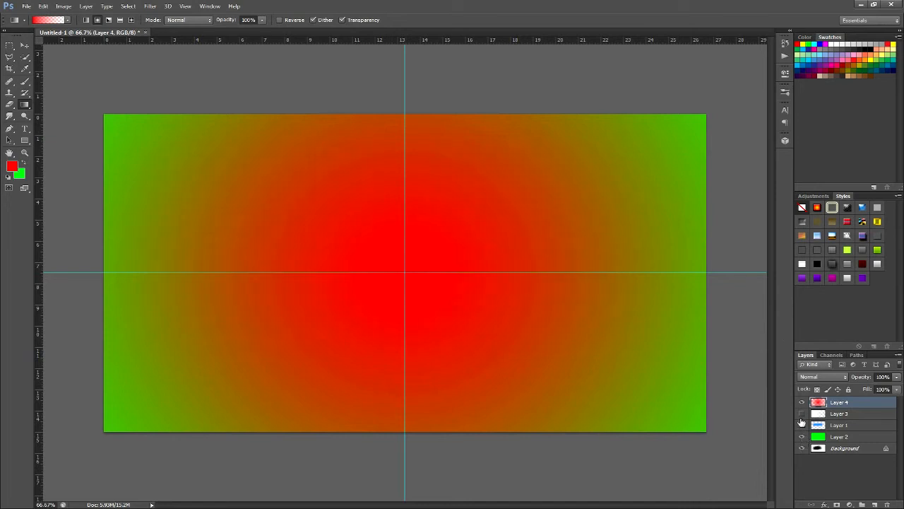
click(802, 425)
click(802, 424)
Draw an empty paragraph text box across the middle of the canvas with the Type tool and commit it
click(25, 129)
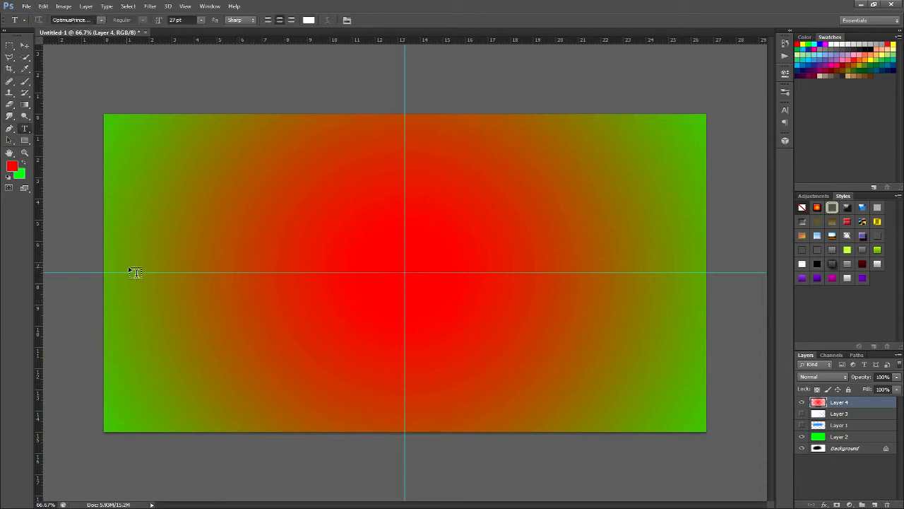
drag(171, 207, 550, 356)
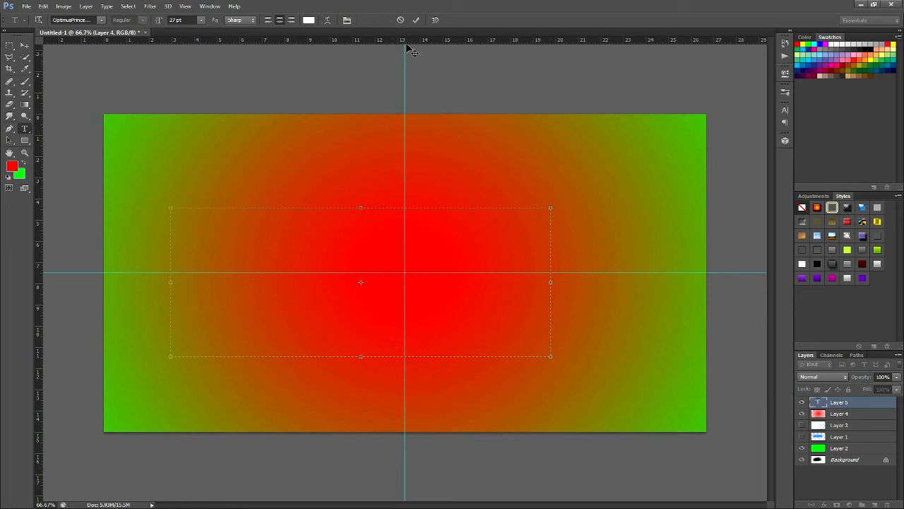
click(417, 21)
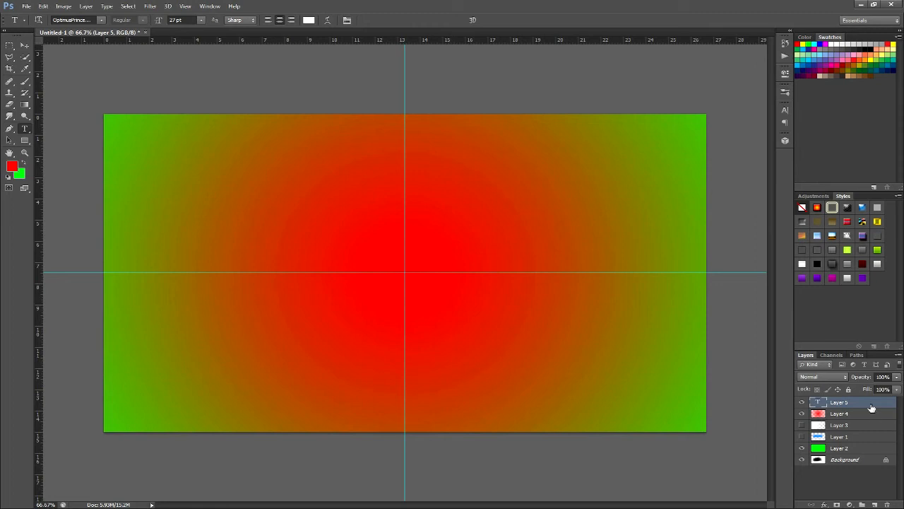
Delete the empty text layer and add the text TUTORIAL on the canvas's left side, below the horizontal guide
key(Delete)
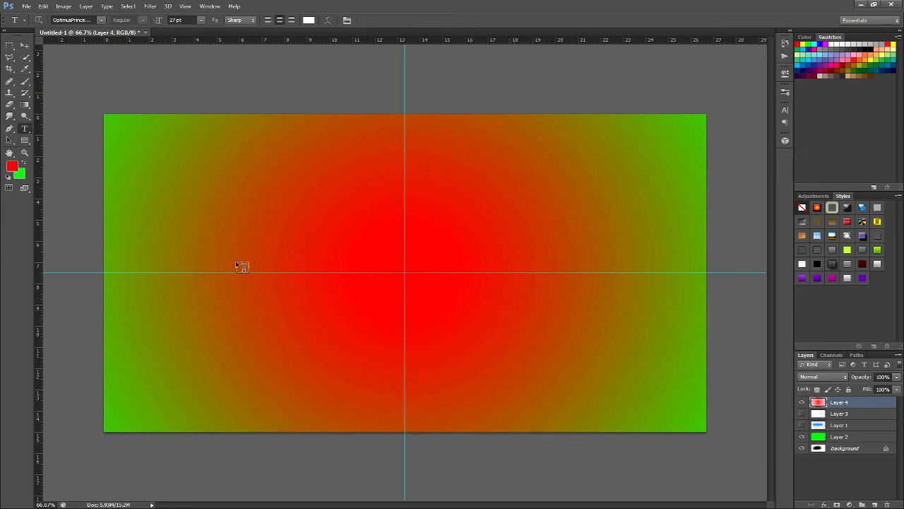
click(220, 314)
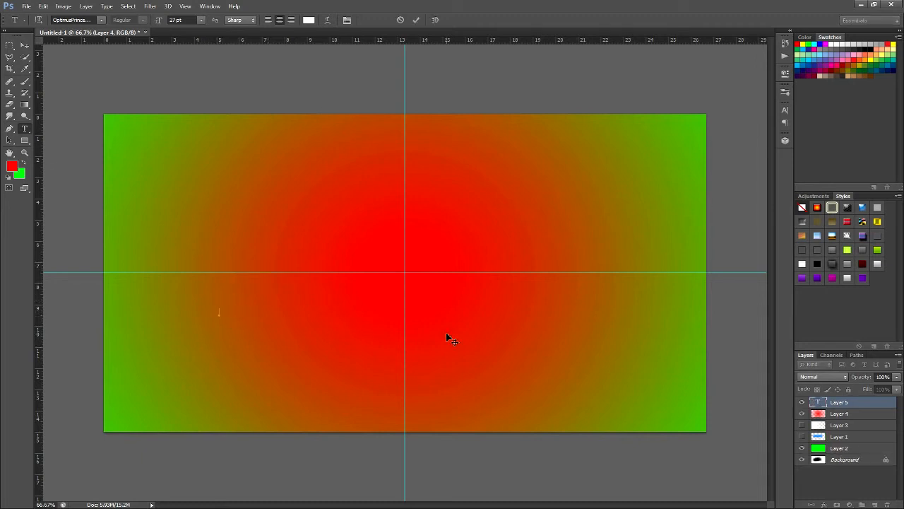
text(TUTOR)
text(IAL)
Enlarge the whole TUTORIAL text first to the 72 pt preset and then to a custom size of 300 pt
drag(247, 312, 157, 312)
click(204, 21)
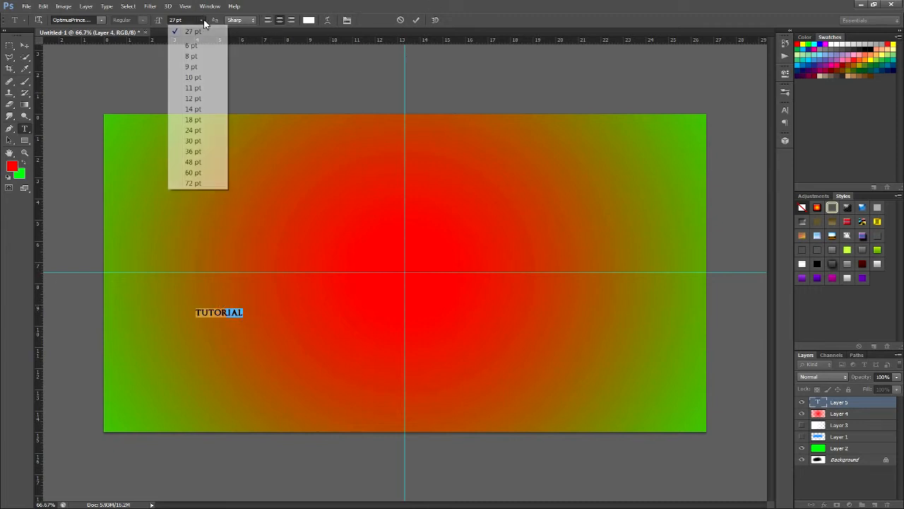
click(206, 185)
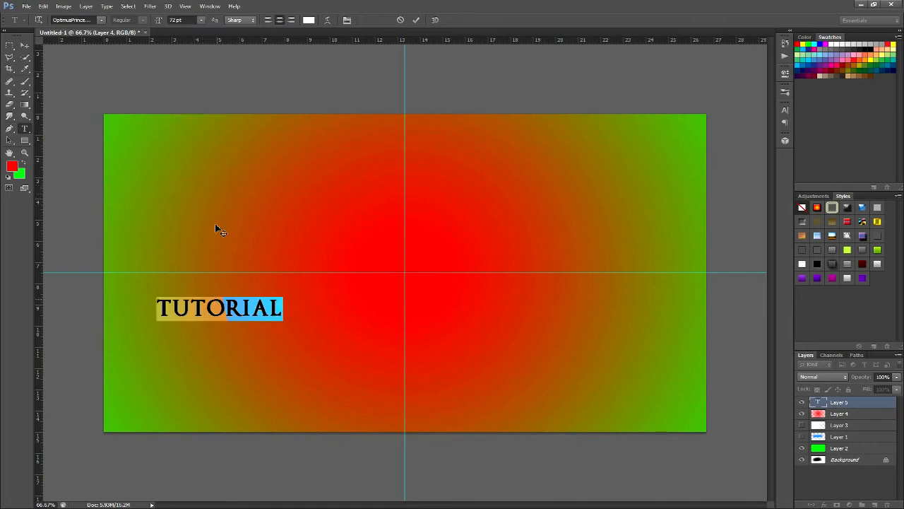
double_click(172, 19)
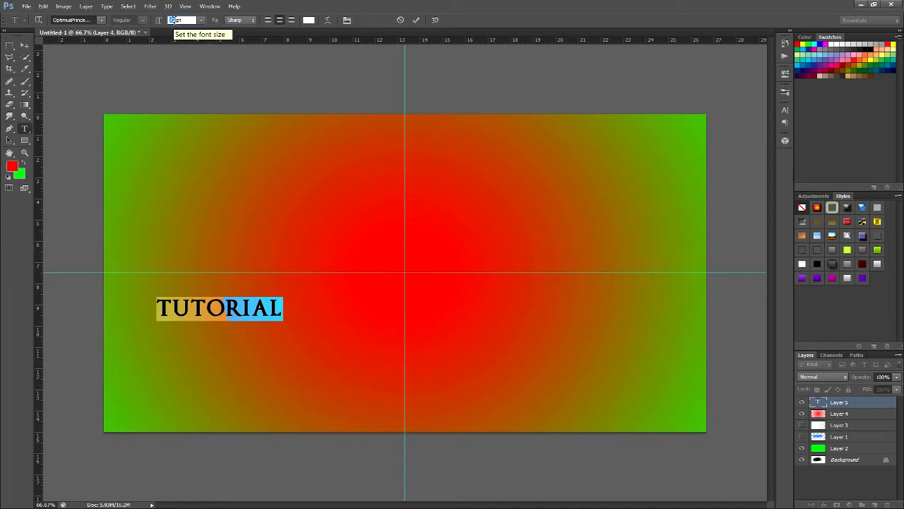
text(300)
key(Return)
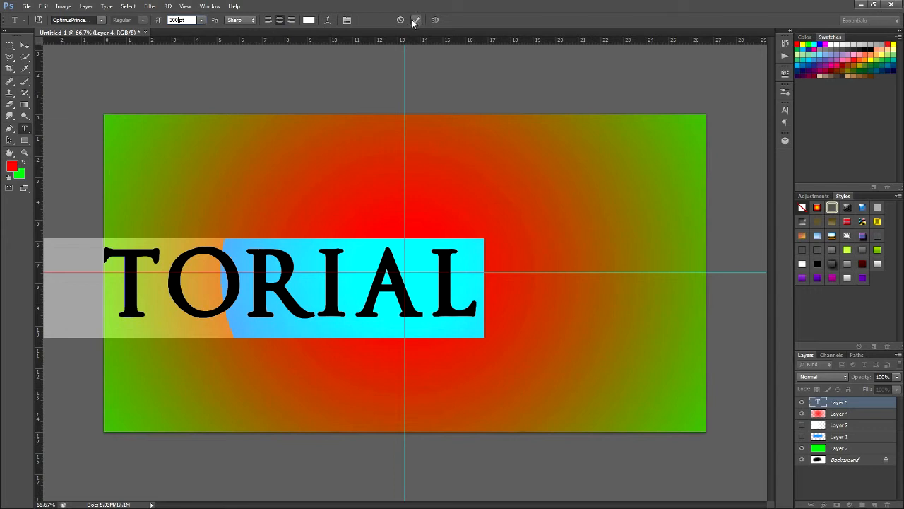
Show the available fonts for the TUTORIAL text and commit the text layer
click(62, 20)
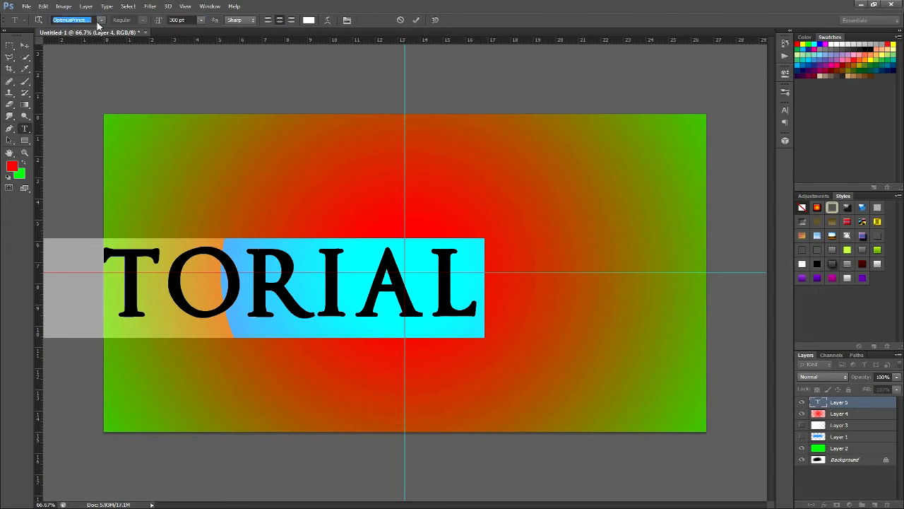
click(100, 22)
click(256, 65)
click(414, 20)
Move the TUTORIAL text onto the canvas and nudge it until its centre sits on the intersection of the two guides
click(24, 45)
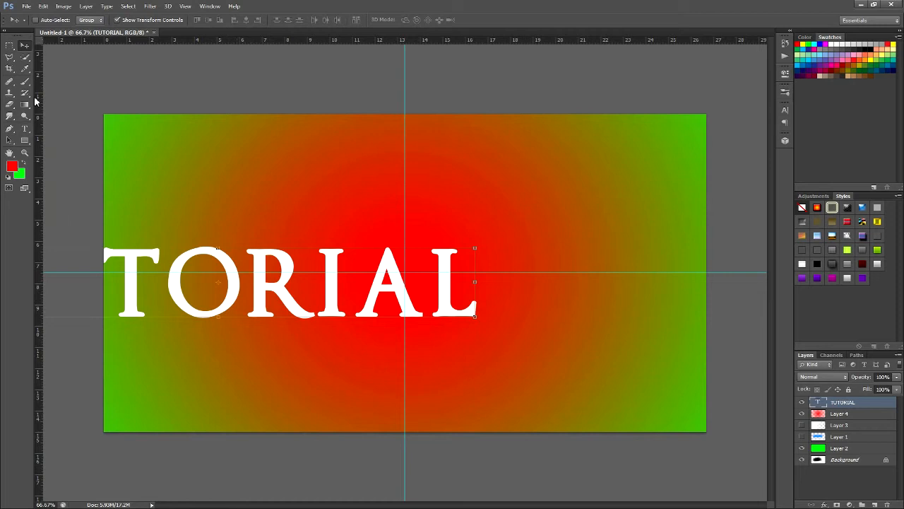
drag(181, 291, 438, 311)
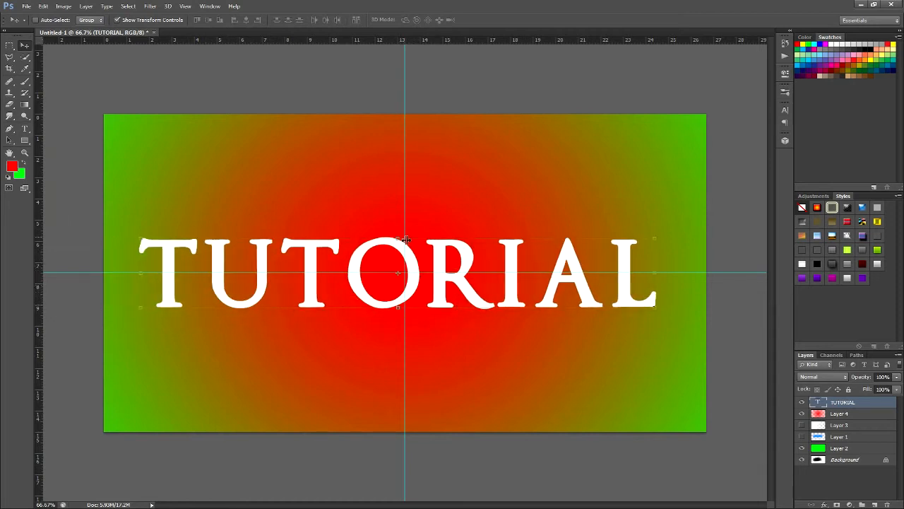
key(Right)
key(Right)
key(Right)
key(Right)
key(Right)
key(Right)
key(Right)
key(Right)
key(Right)
key(Right)
key(Right)
key(Right)
key(Right)
key(Right)
key(Right)
key(Right)
key(Right)
key(Right)
key(Right)
key(Right)
key(Up)
key(Right)
key(Right)
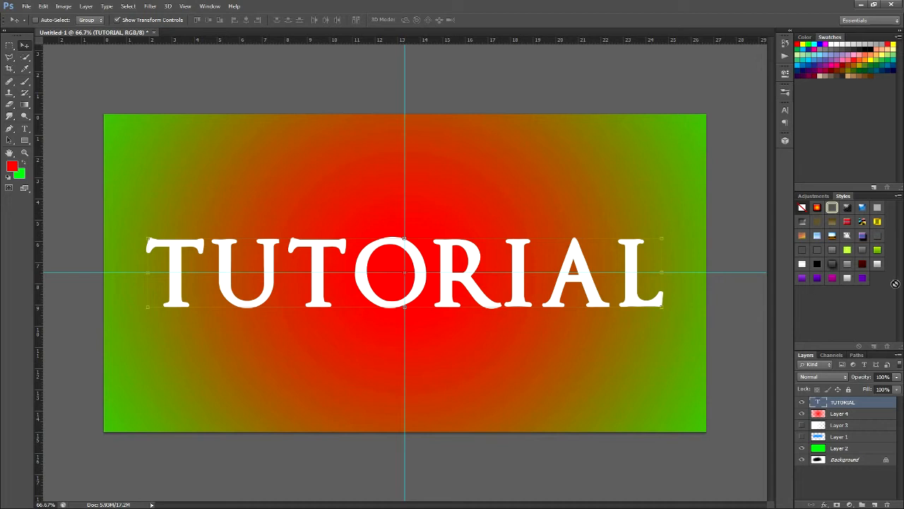
Try the green, magenta and purple preset styles on the TUTORIAL text, settle on the white-to-grey gradient style and collapse the layer's effects list
click(877, 250)
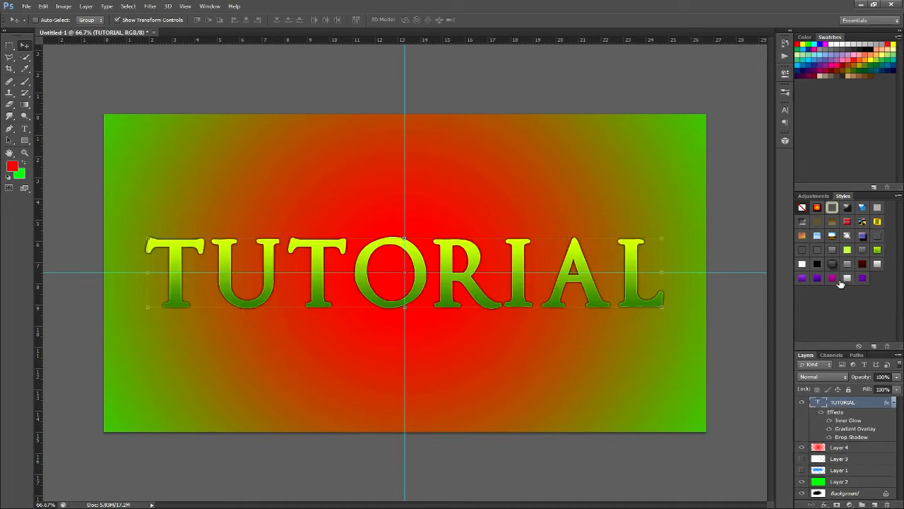
click(834, 277)
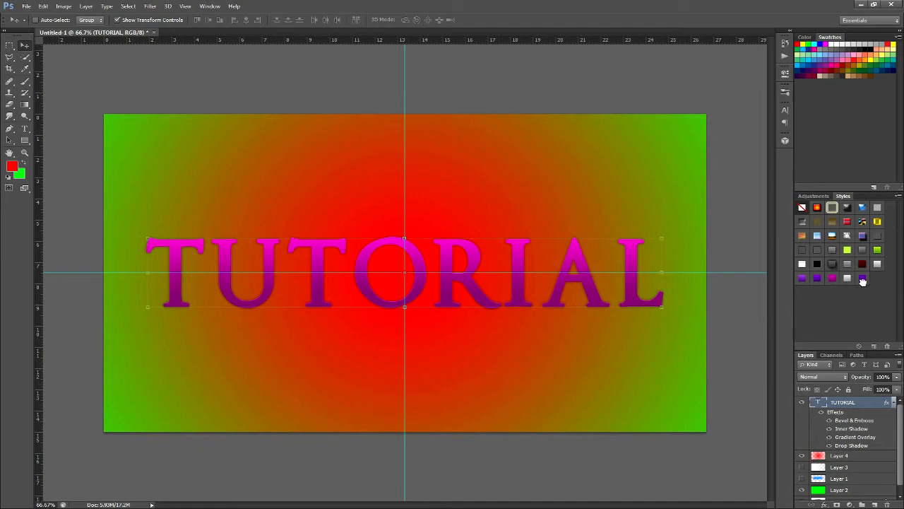
click(861, 279)
click(847, 278)
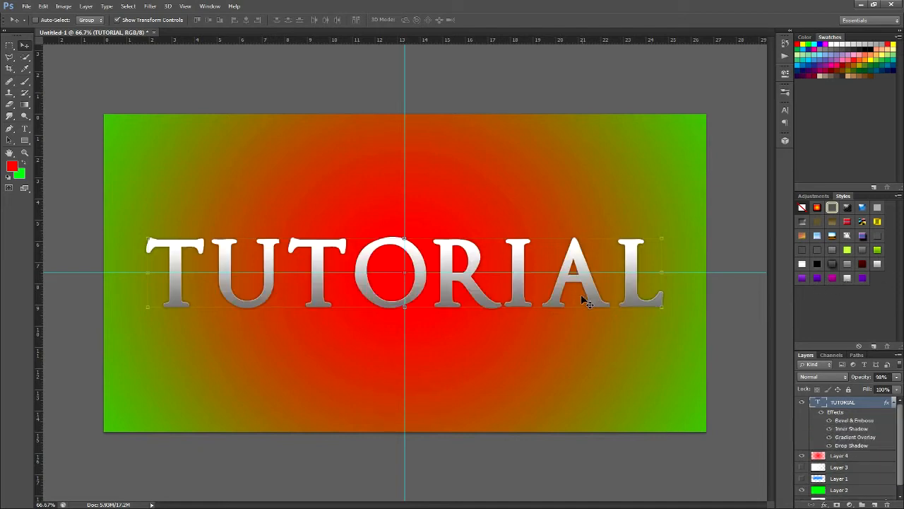
click(894, 403)
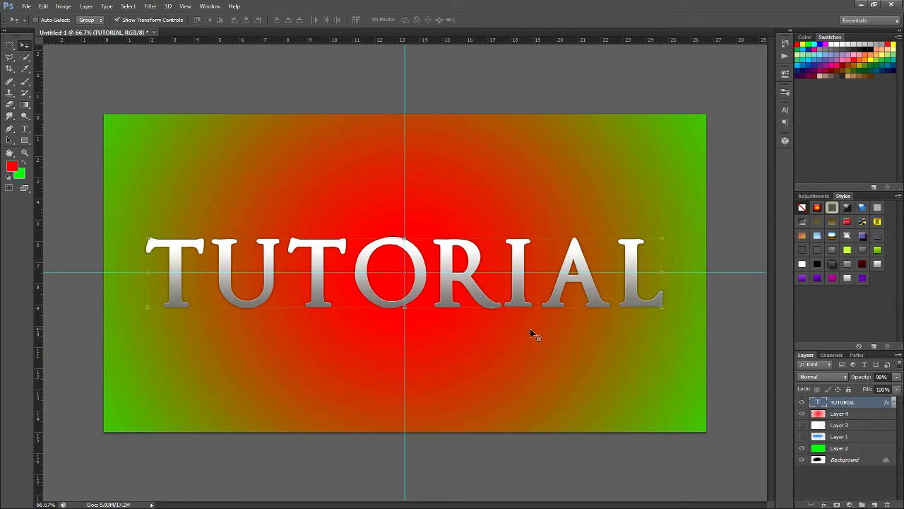
Choose the Eraser and rasterize the TUTORIAL text layer together with its layer style
click(8, 104)
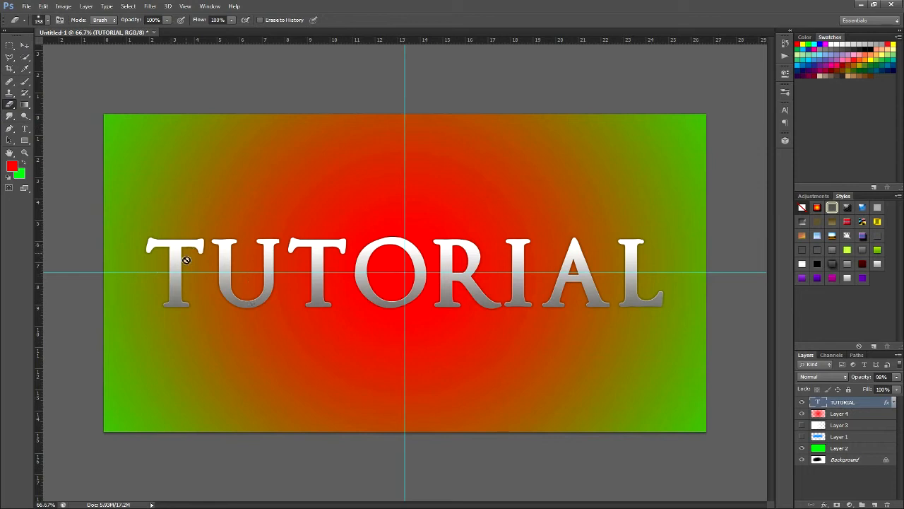
right_click(862, 407)
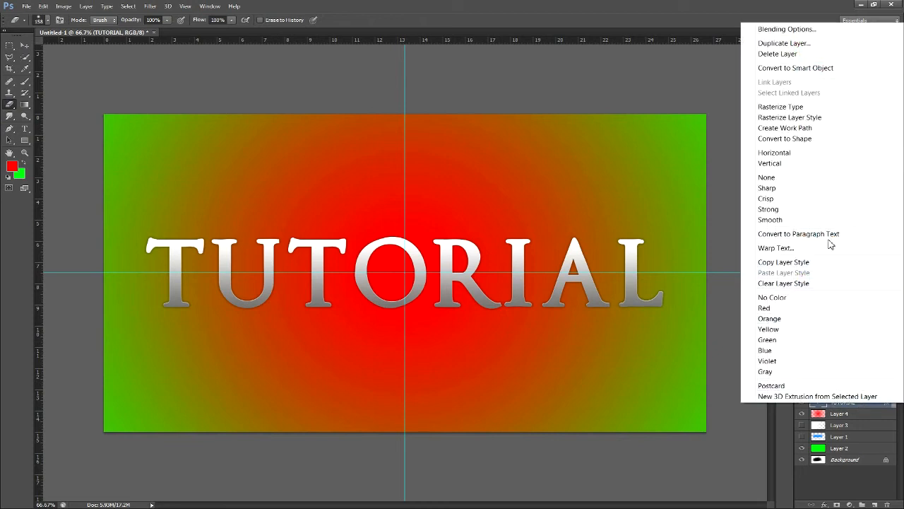
click(814, 118)
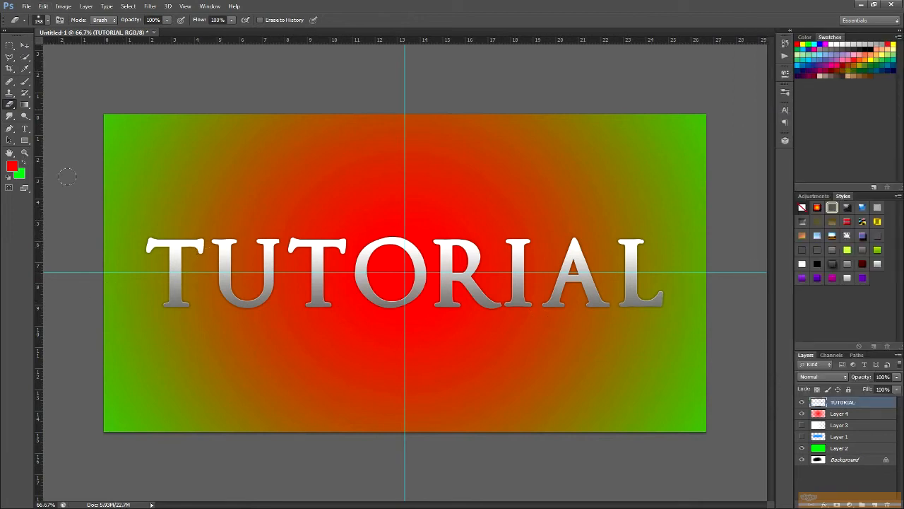
Fade out the bottoms of the TUTORIAL letters with a soft 158 px eraser at 0% hardness, stroking across the word
click(47, 21)
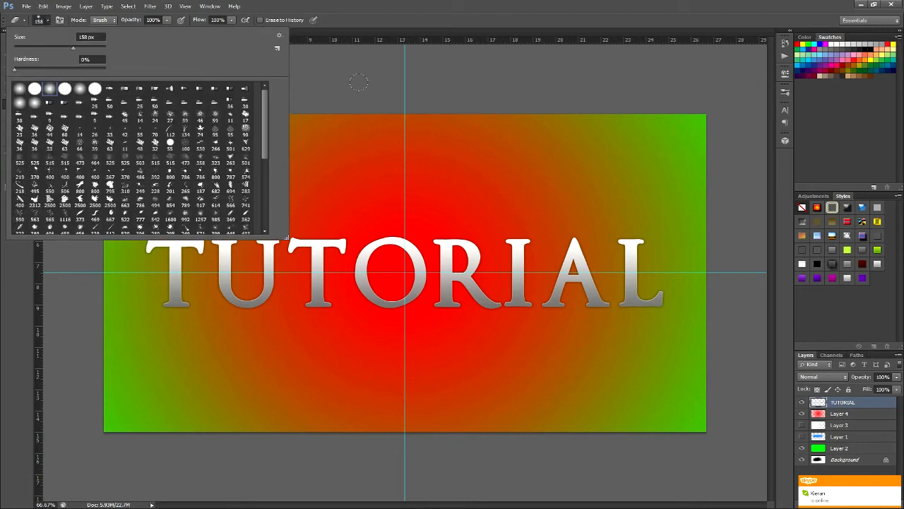
click(300, 65)
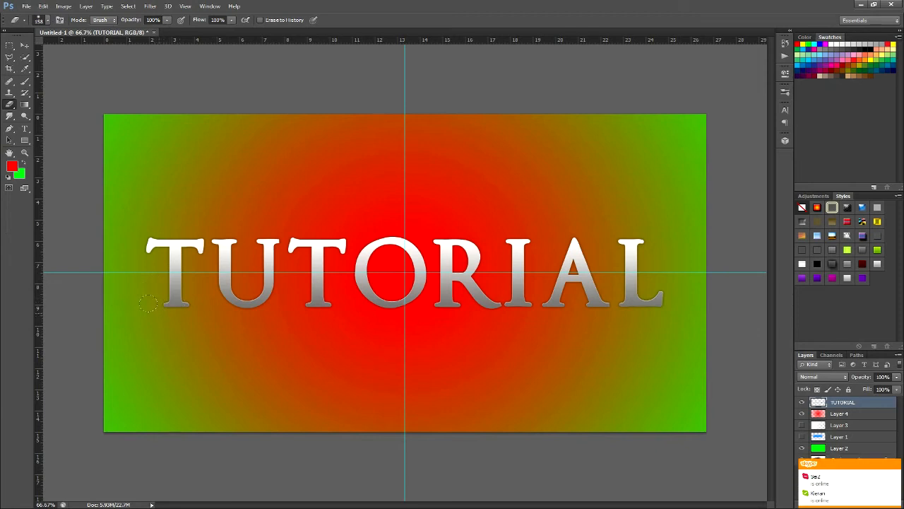
drag(150, 304, 657, 301)
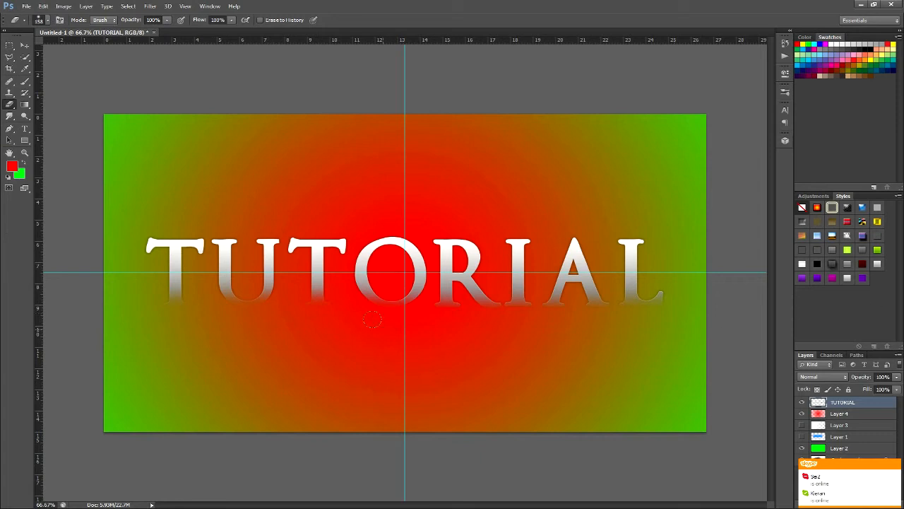
drag(404, 313, 519, 308)
mouse_move(255, 318)
mouse_down()
mouse_move(455, 297)
mouse_move(731, 288)
mouse_up()
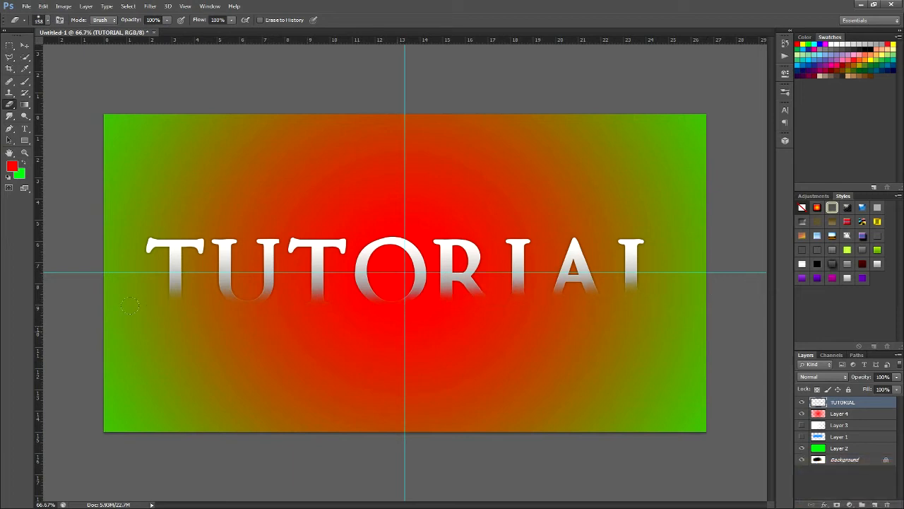
drag(254, 311, 475, 289)
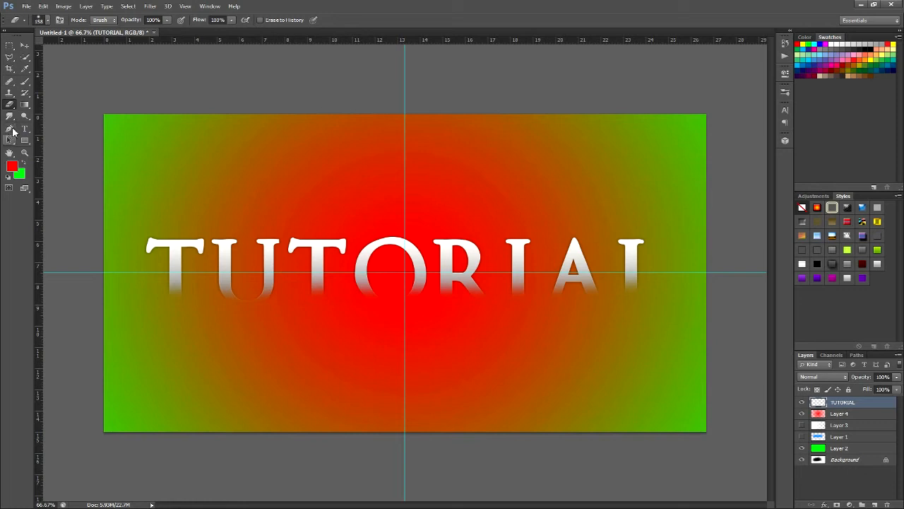
click(9, 129)
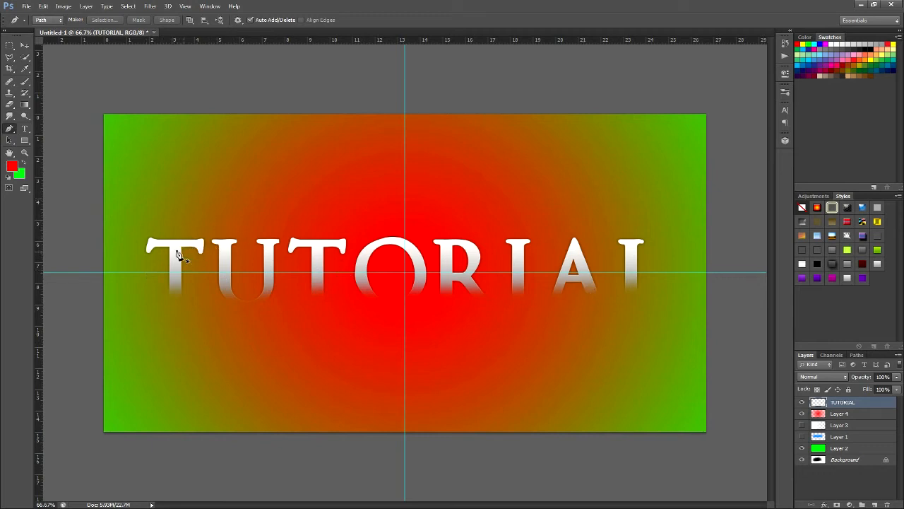
click(146, 273)
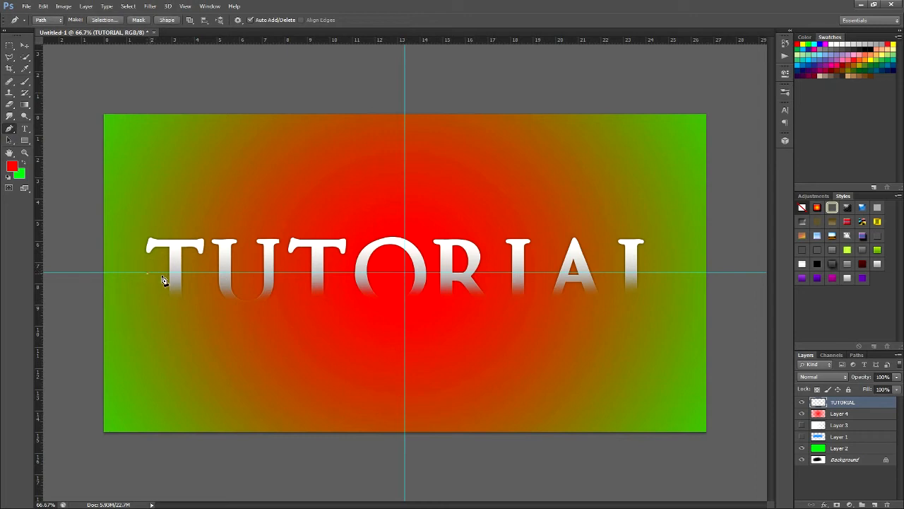
click(657, 274)
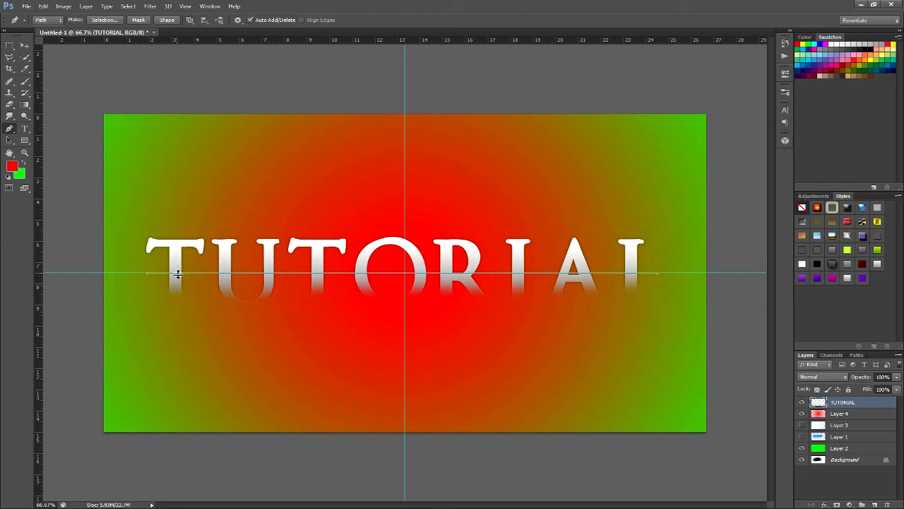
key(ctrl+alt+z)
key(ctrl+alt+z)
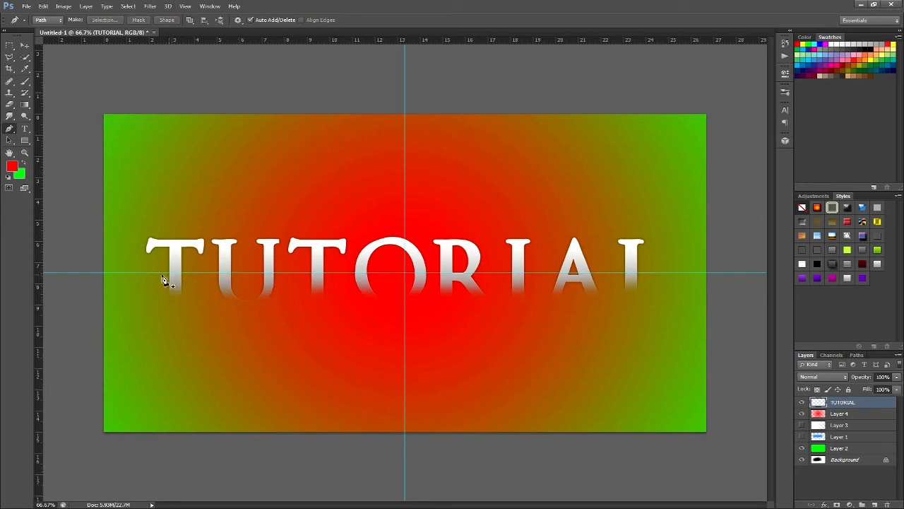
Draw a closed Pen path around the upper half of the TUTORIAL letters and convert it to a new selection with 0 px feather
click(146, 273)
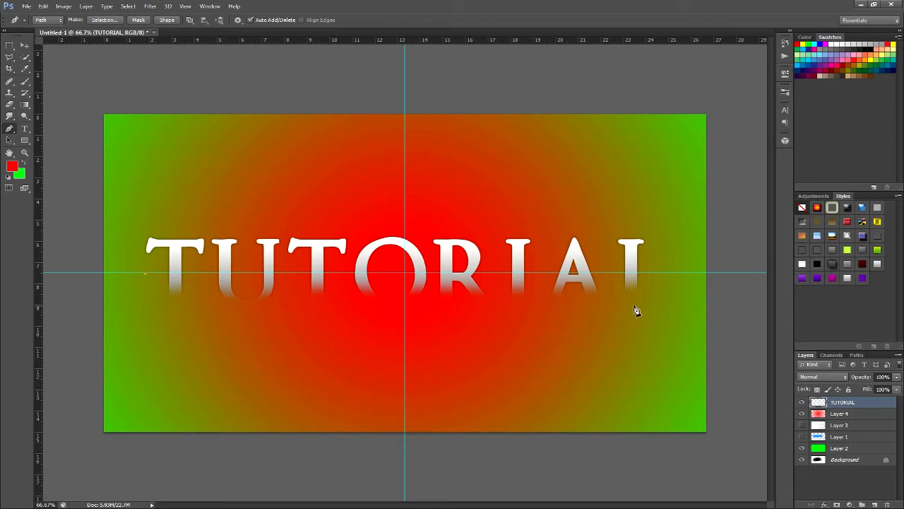
click(665, 273)
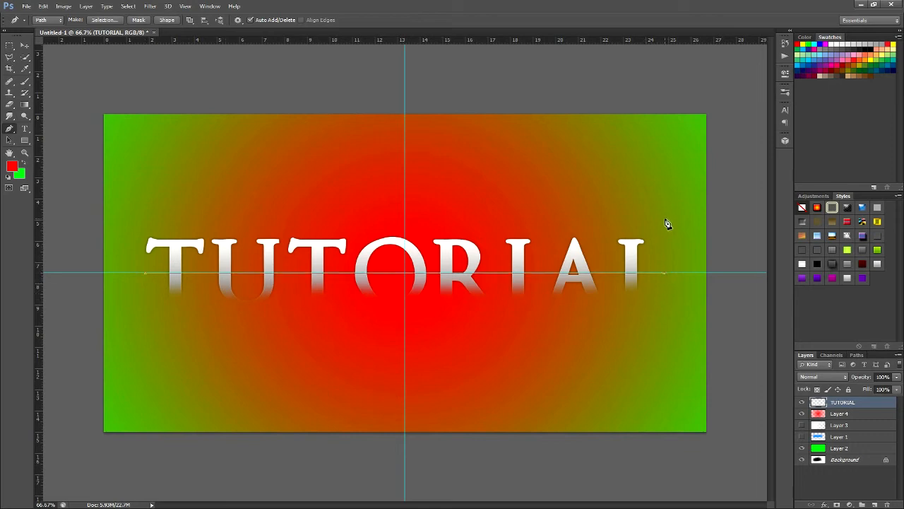
drag(667, 183, 656, 183)
click(134, 206)
click(145, 273)
right_click(239, 223)
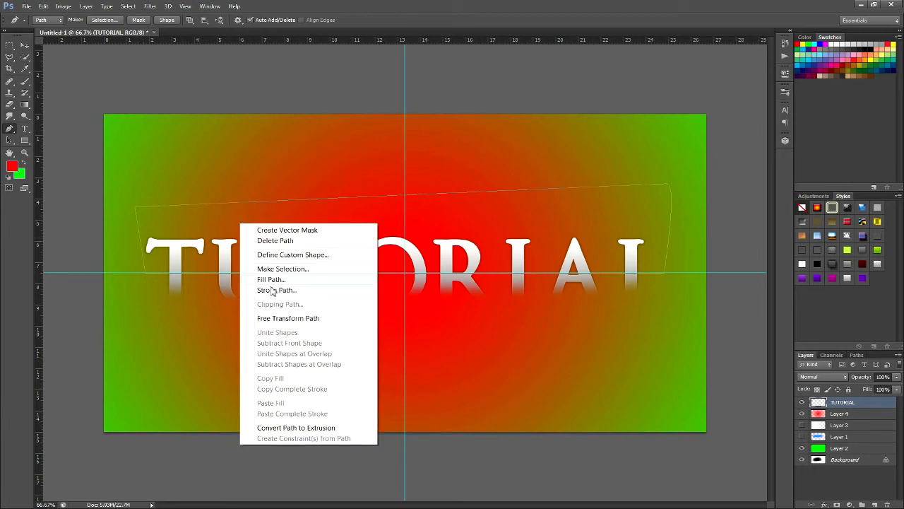
click(286, 269)
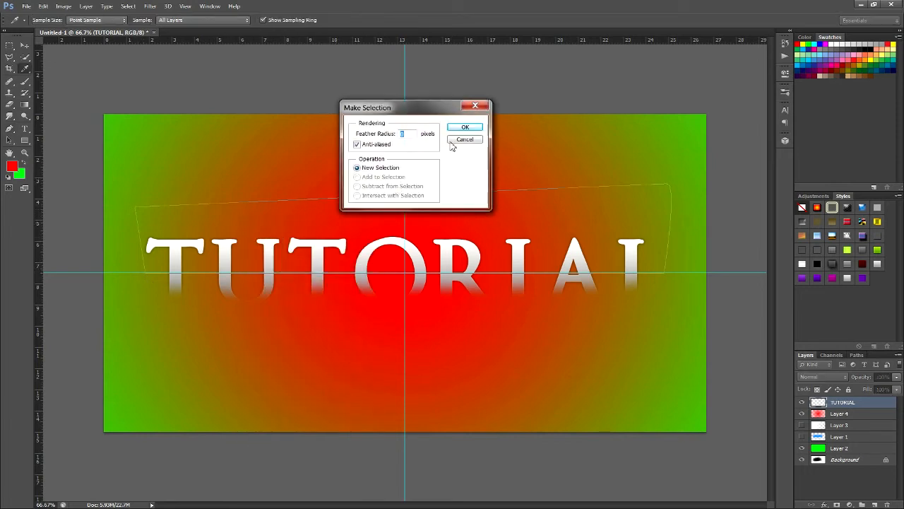
click(465, 129)
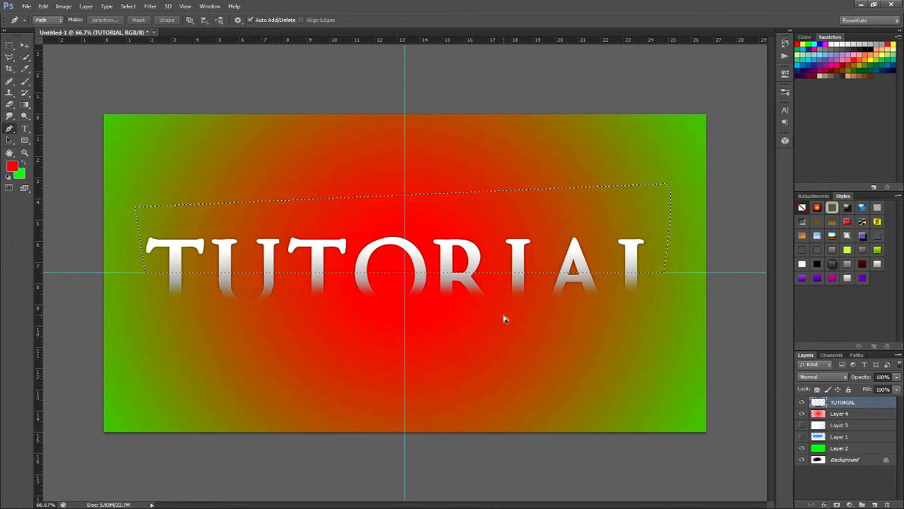
Copy the selected upper half of the letters onto a new layer and position it directly above the original TUTORIAL text
click(876, 504)
key(ctrl+v)
click(25, 45)
mouse_move(502, 241)
mouse_down()
mouse_move(515, 201)
mouse_move(478, 216)
mouse_move(503, 267)
mouse_move(492, 212)
mouse_move(498, 227)
mouse_up()
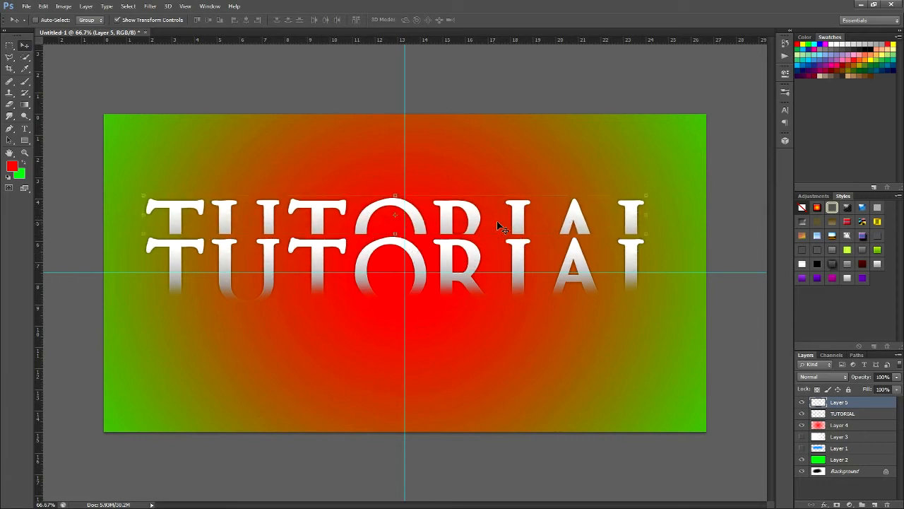
drag(507, 218, 515, 216)
key(Left)
key(Left)
key(Left)
key(Left)
key(Left)
key(Left)
key(Left)
key(Left)
key(Left)
key(Left)
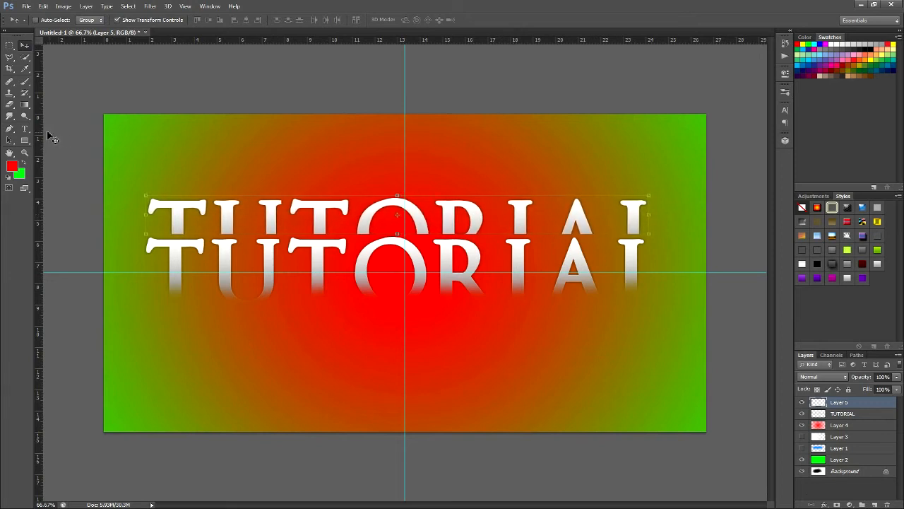
Choose the Rectangle tool from the group of shape tools
click(24, 141)
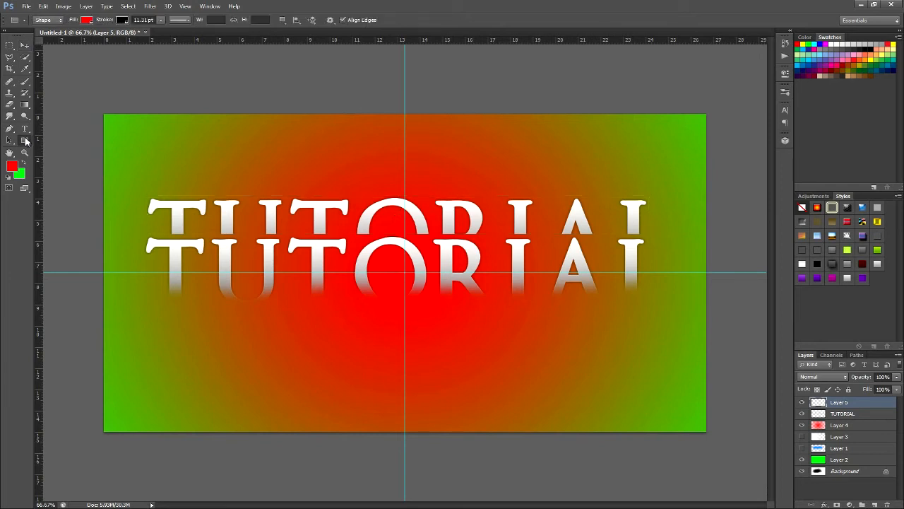
right_click(25, 140)
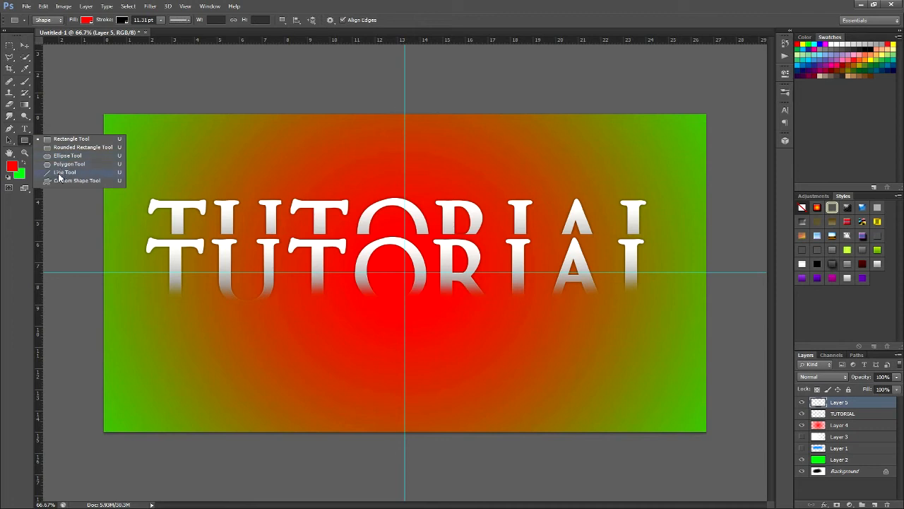
click(51, 141)
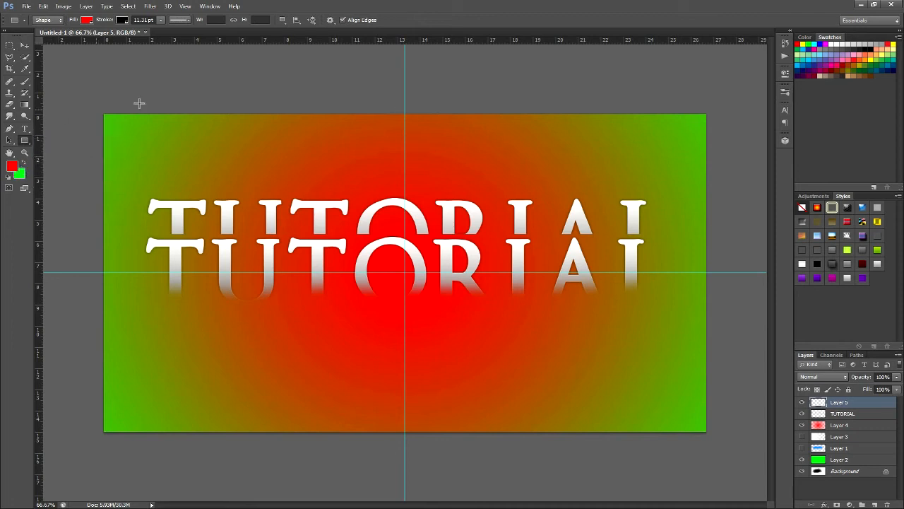
drag(119, 140, 291, 281)
drag(397, 332, 236, 248)
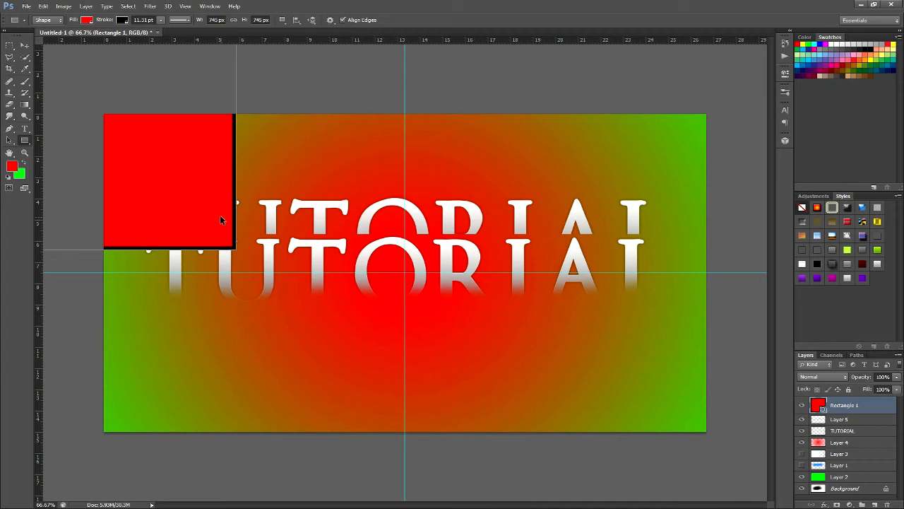
key(ctrl+z)
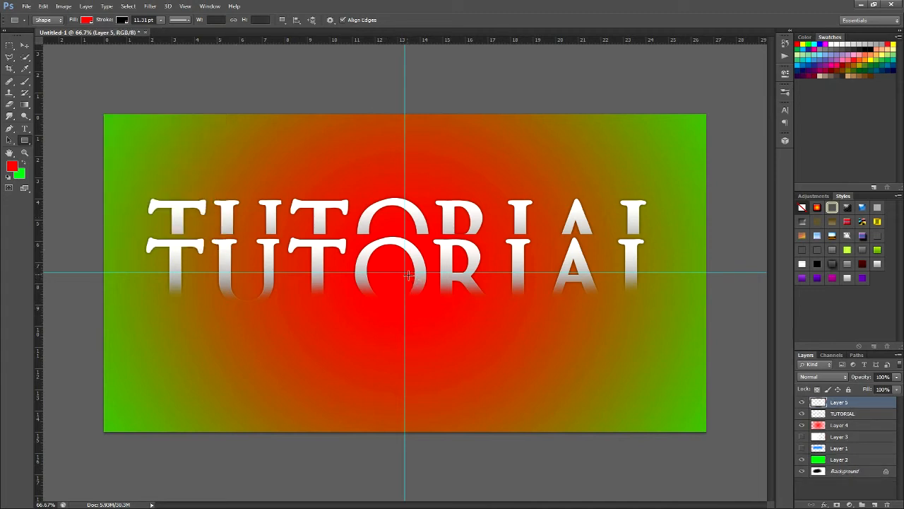
Draw a red square about 592 px wide centred on the guide intersection and give its outline a light blue stroke colour
mouse_move(405, 274)
mouse_down()
mouse_move(449, 265)
mouse_move(600, 381)
mouse_move(697, 192)
mouse_move(422, 181)
mouse_move(514, 185)
mouse_move(512, 278)
mouse_move(598, 183)
mouse_move(510, 185)
mouse_move(548, 189)
mouse_move(495, 234)
mouse_move(587, 162)
mouse_move(598, 228)
mouse_move(447, 341)
mouse_move(641, 151)
mouse_move(550, 148)
mouse_move(596, 149)
mouse_move(526, 211)
mouse_move(554, 208)
mouse_move(540, 235)
mouse_move(650, 186)
mouse_move(521, 214)
mouse_move(641, 181)
mouse_move(615, 203)
mouse_up()
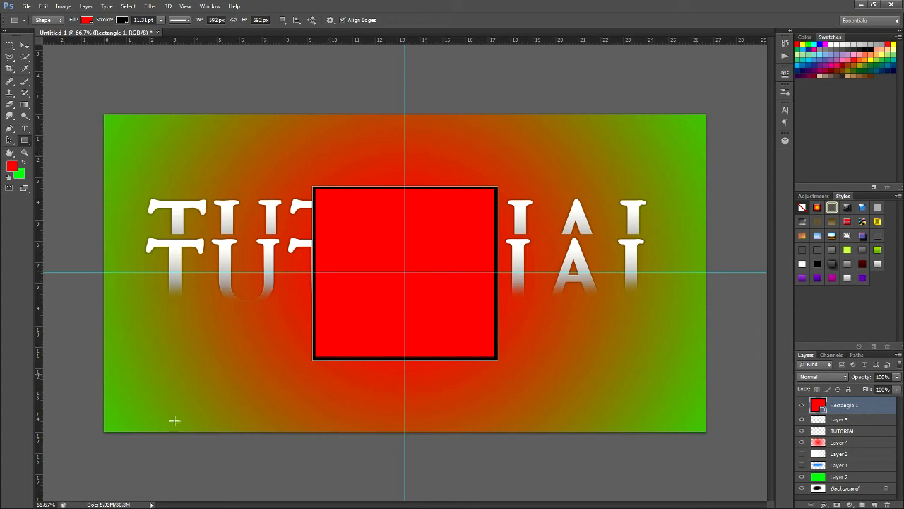
click(123, 22)
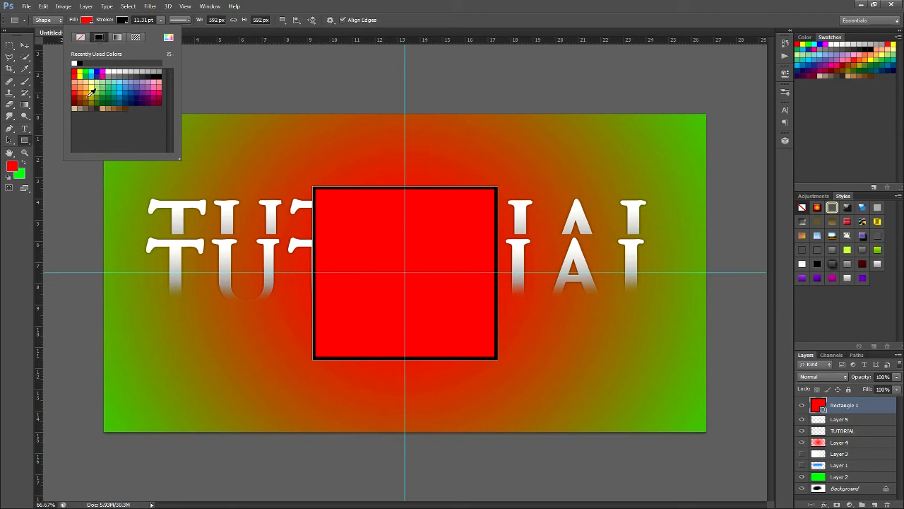
click(99, 101)
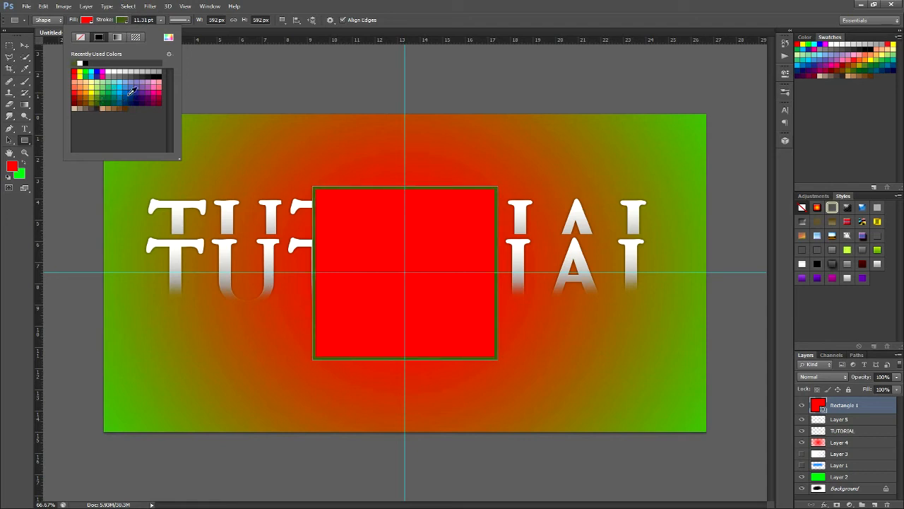
click(124, 90)
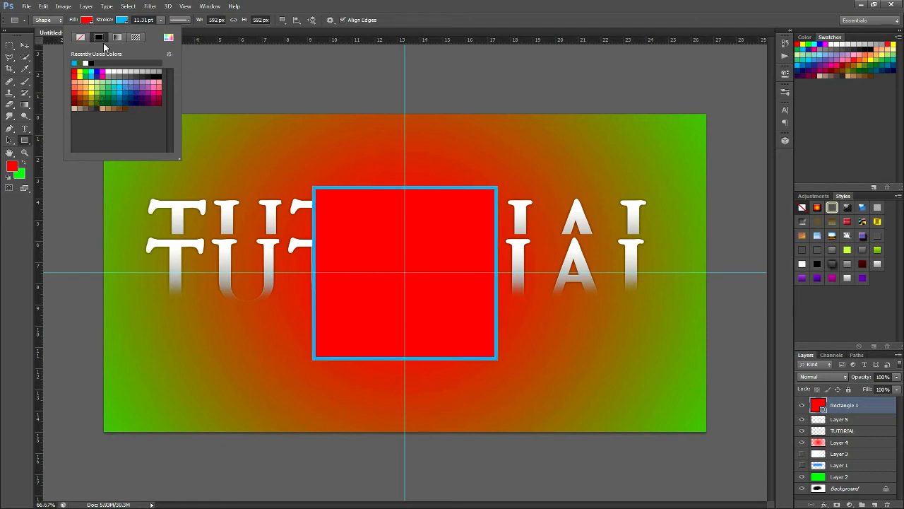
Set the square's fill to light yellow and rasterize its shape layer
click(88, 21)
click(89, 20)
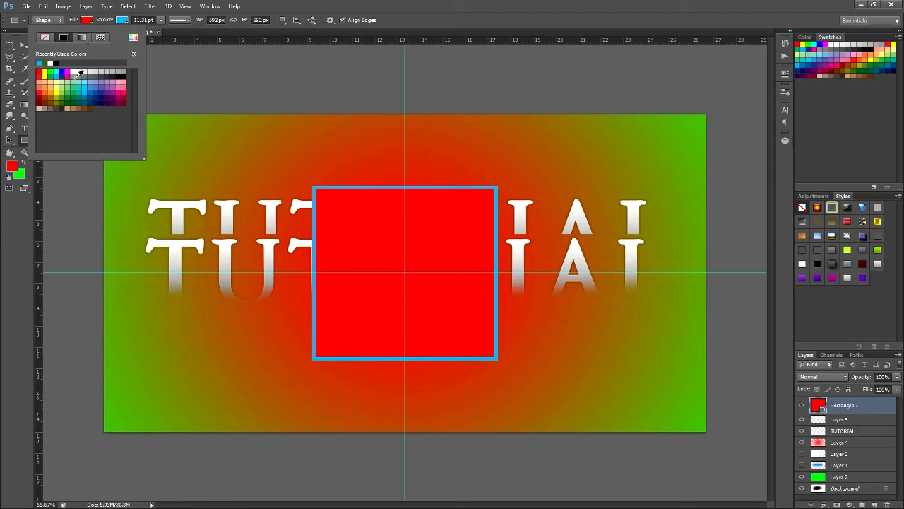
click(74, 71)
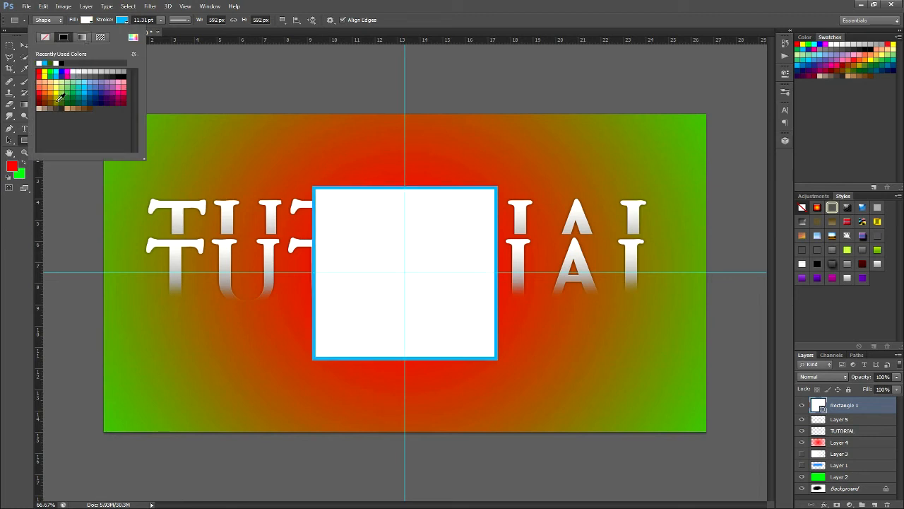
click(60, 86)
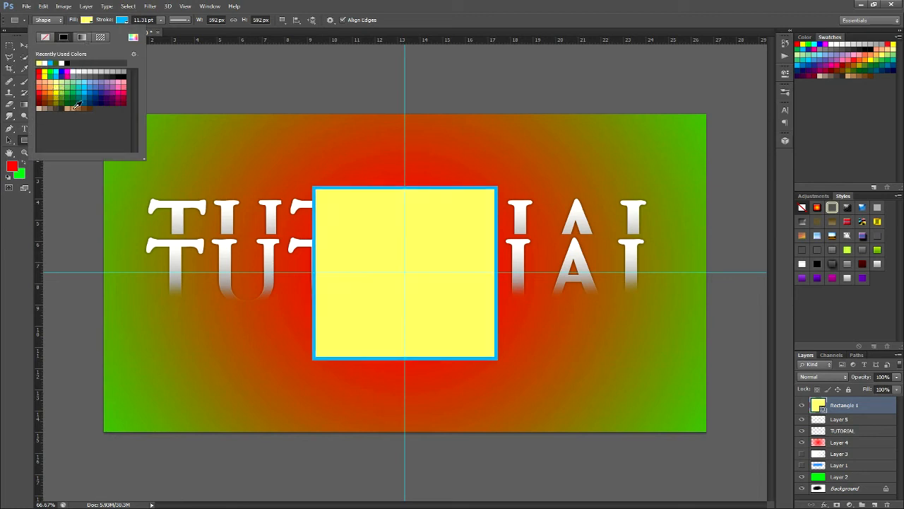
click(18, 233)
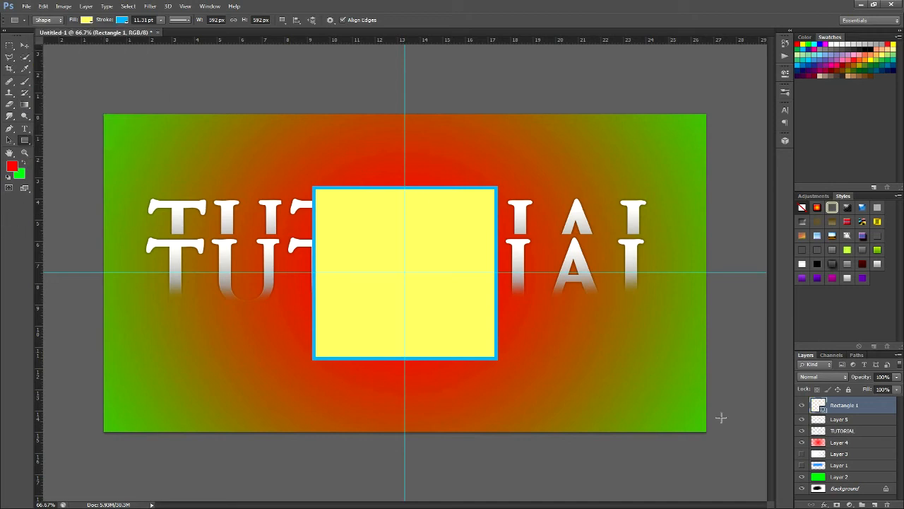
right_click(880, 411)
click(763, 111)
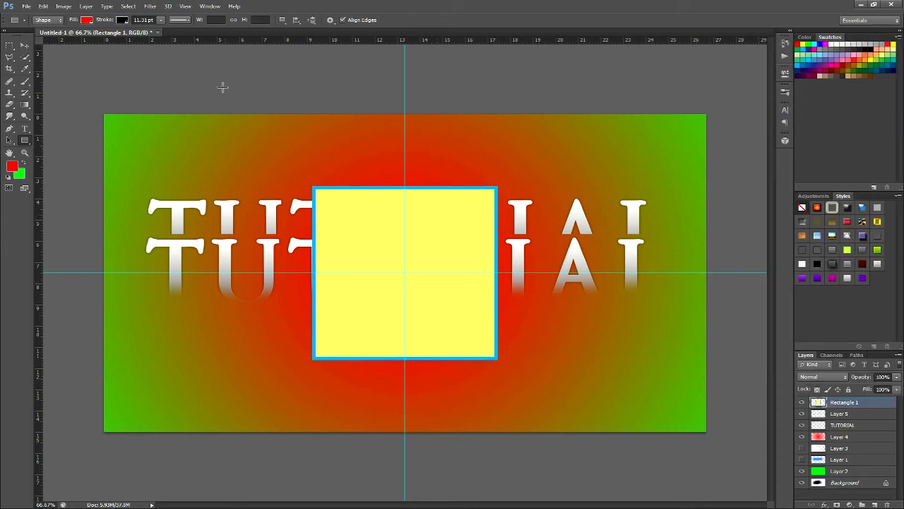
Examine the square's upper-left corner up close at up to 300% with the Zoom tool, and return to the full canvas view
click(25, 152)
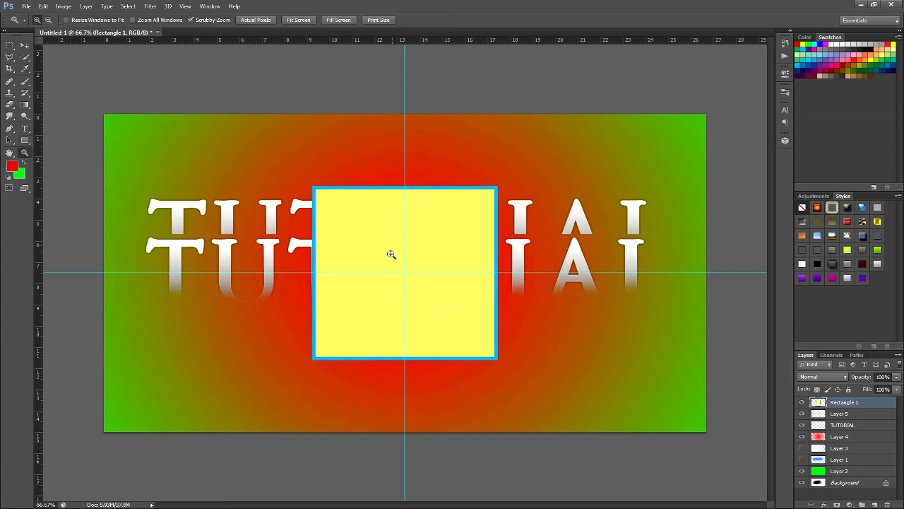
click(320, 218)
click(320, 217)
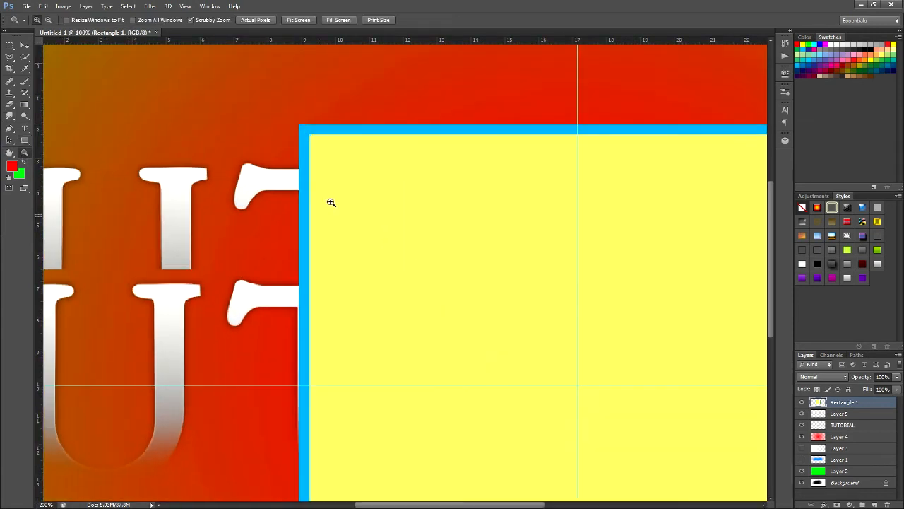
click(329, 202)
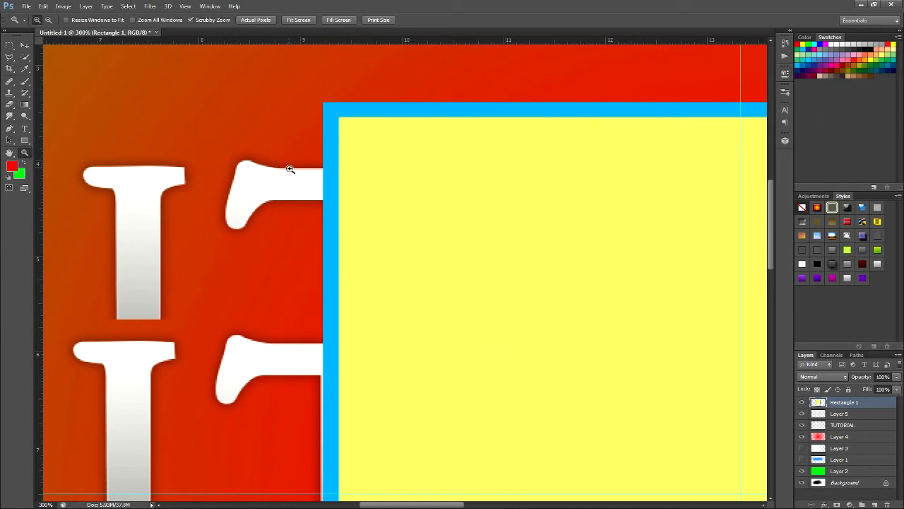
scroll(290, 168, down, 1)
scroll(291, 162, up, 3)
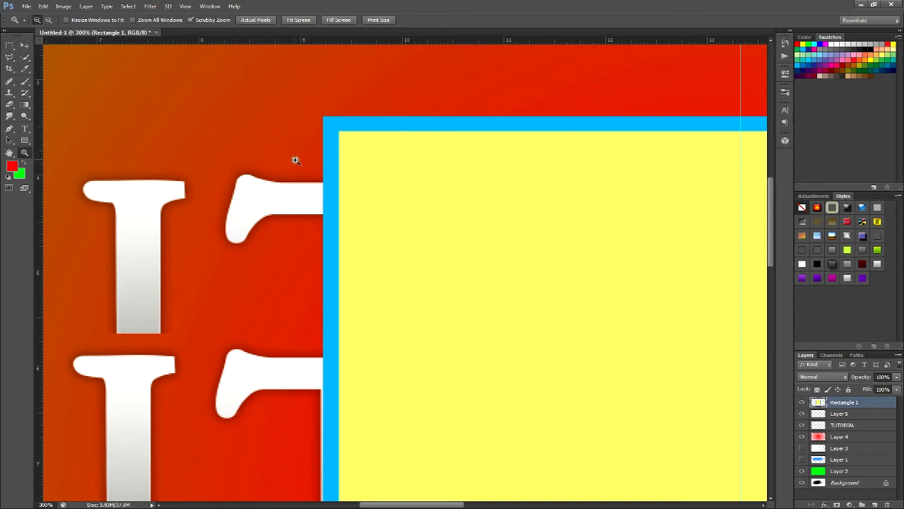
key(alt)
key(alt)
alt+click(380, 167)
alt+click(379, 167)
alt+click(379, 168)
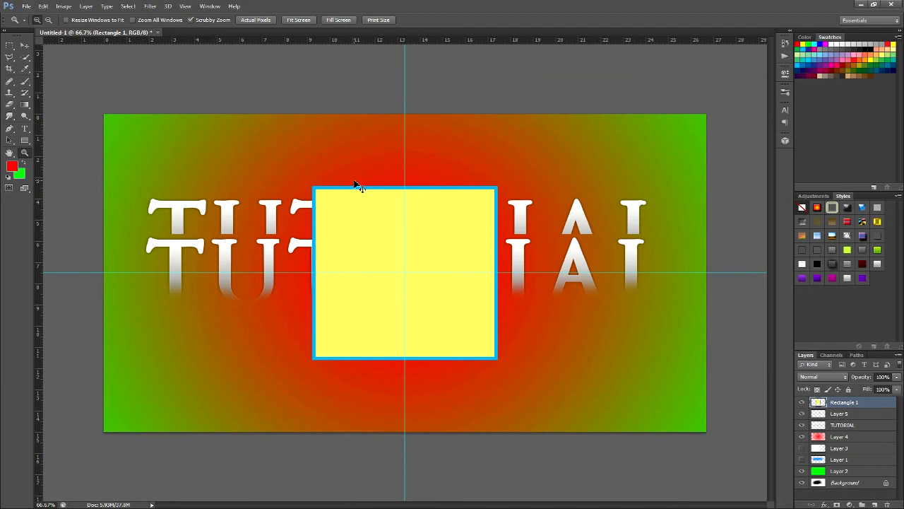
View the canvas at several magnifications by zooming in and out in steps, ending at 50%
key(ctrl+plus)
key(ctrl+plus)
key(ctrl+minus)
key(ctrl+minus)
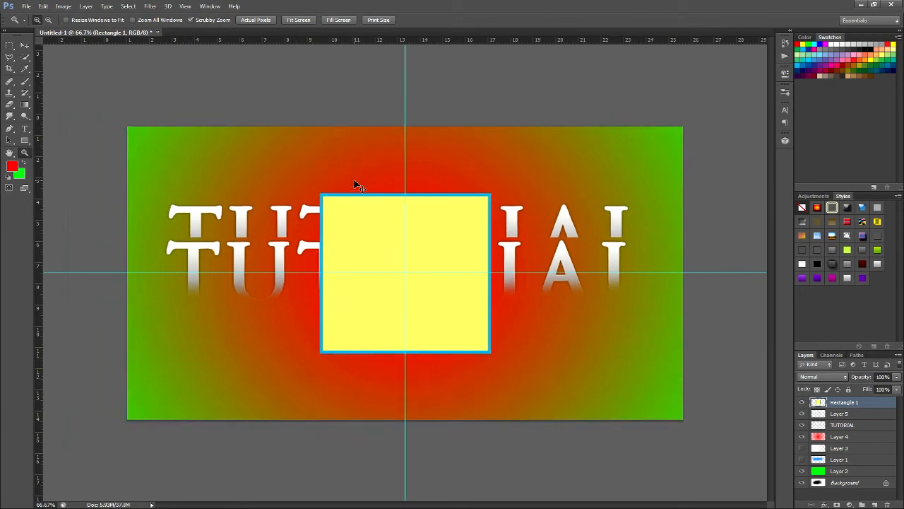
key(ctrl+plus)
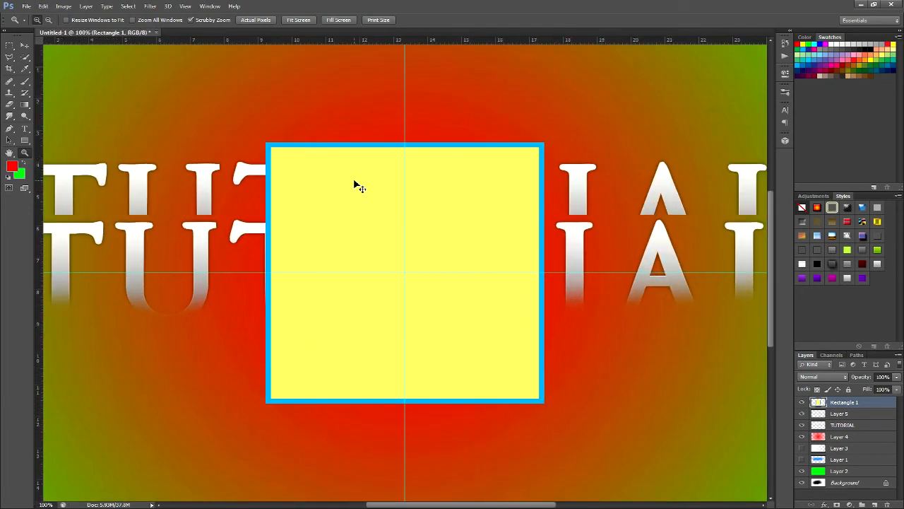
key(ctrl+plus)
key(ctrl+minus)
key(ctrl+minus)
key(ctrl+minus)
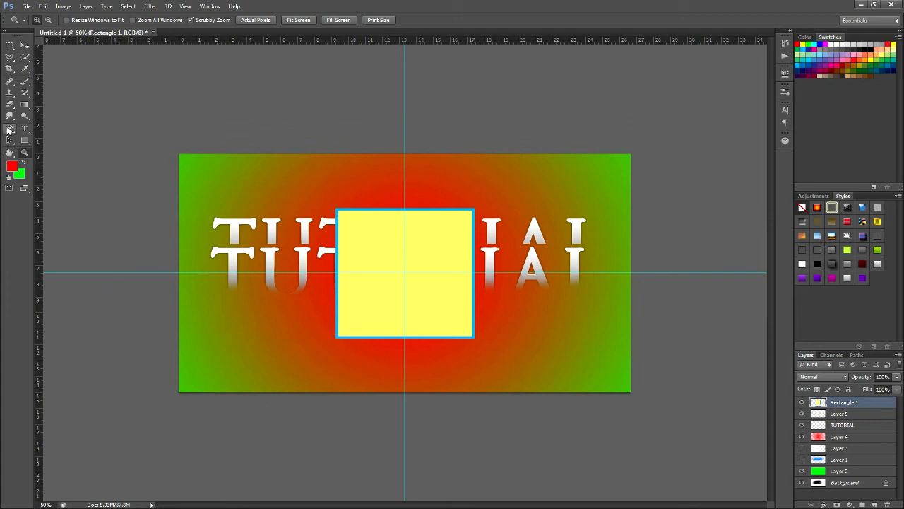
click(145, 6)
mouse_move(172, 7)
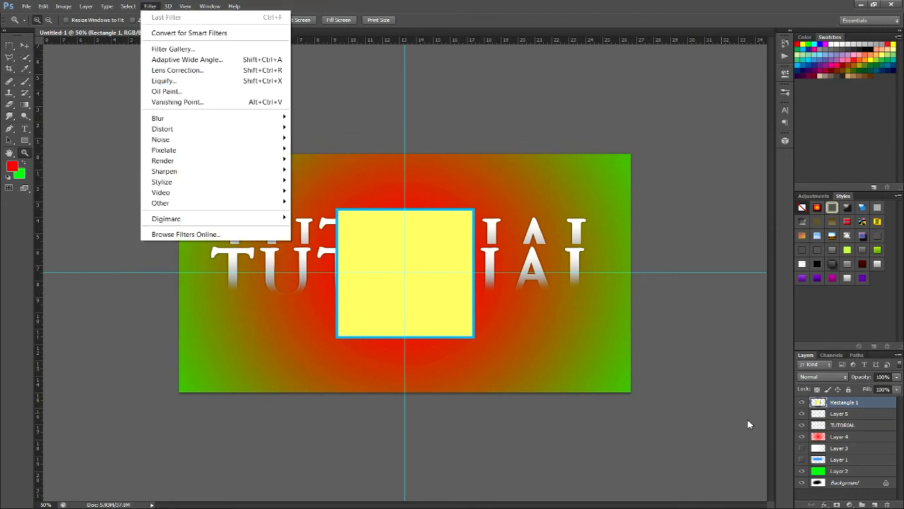
click(849, 504)
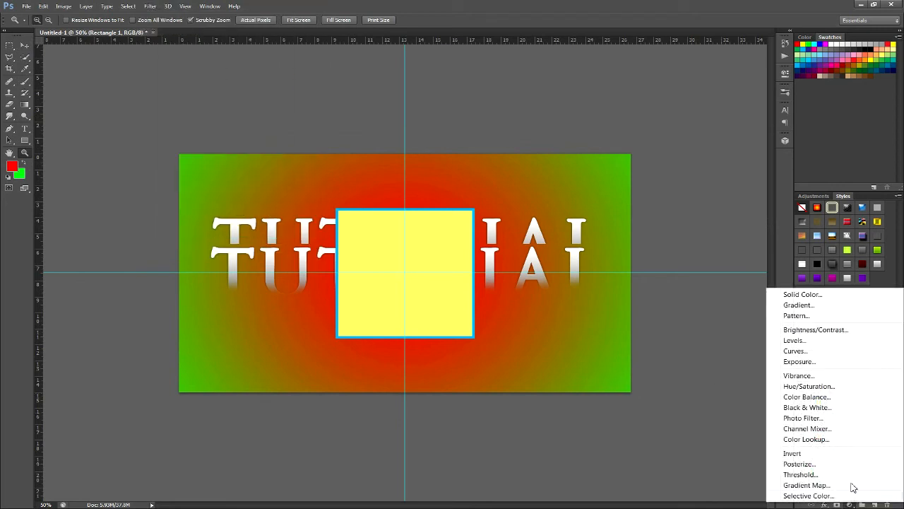
click(691, 428)
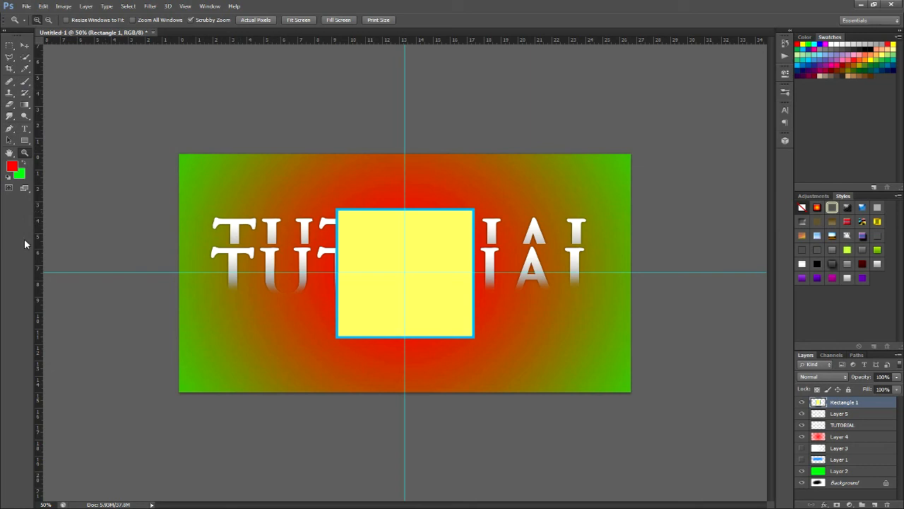
key(ctrl+plus)
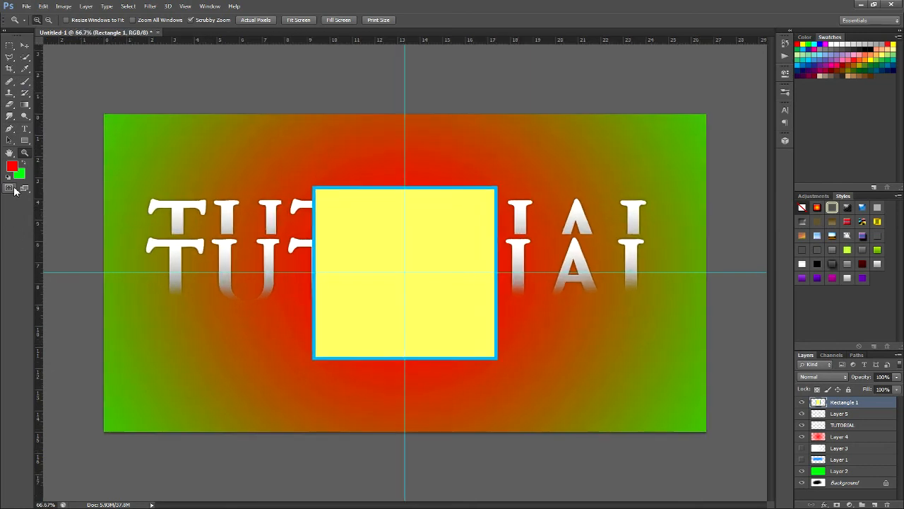
key(ctrl+plus)
key(ctrl+plus)
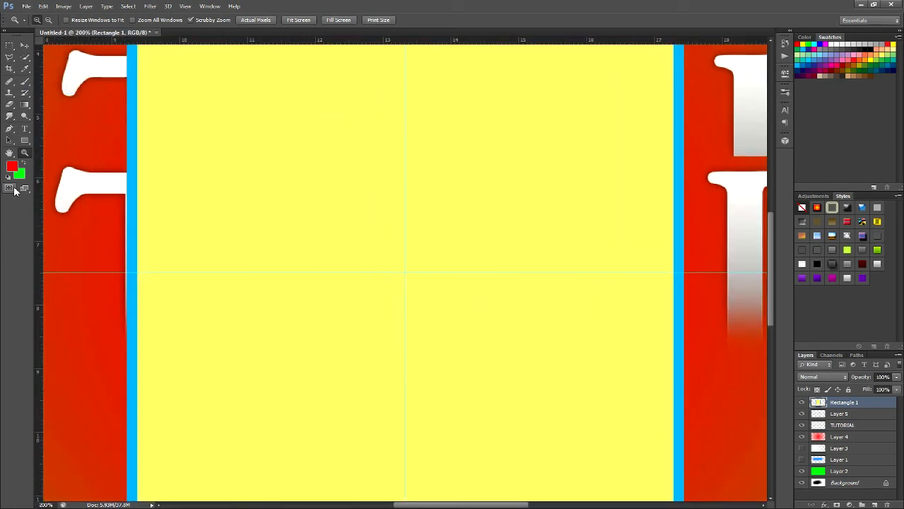
key(ctrl+minus)
key(ctrl+minus)
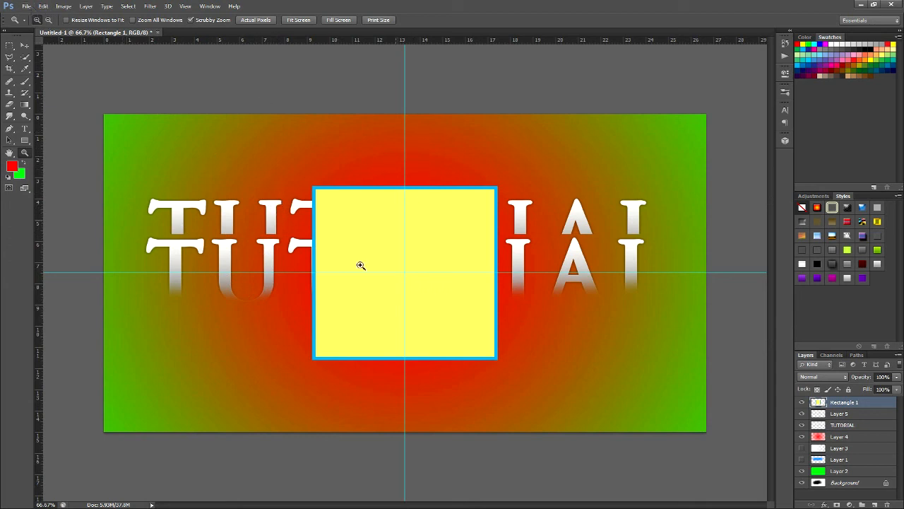
Save the document to the Desktop as a Photoshop PSD file named Tutorial, accepting the format options
click(26, 6)
click(61, 141)
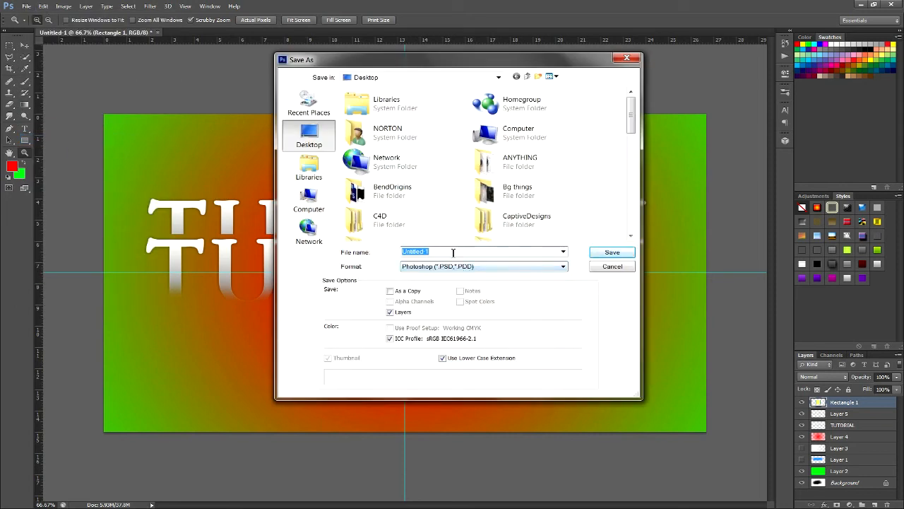
key(BackSpace)
text(Tutorial)
click(603, 260)
click(524, 131)
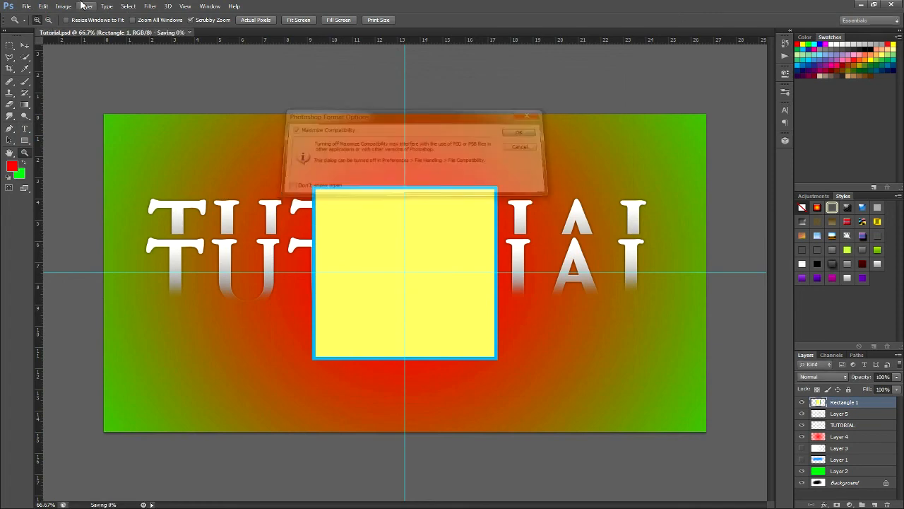
Start a Save for Web export of the artwork and set the file format to PNG-24
click(43, 6)
mouse_move(26, 6)
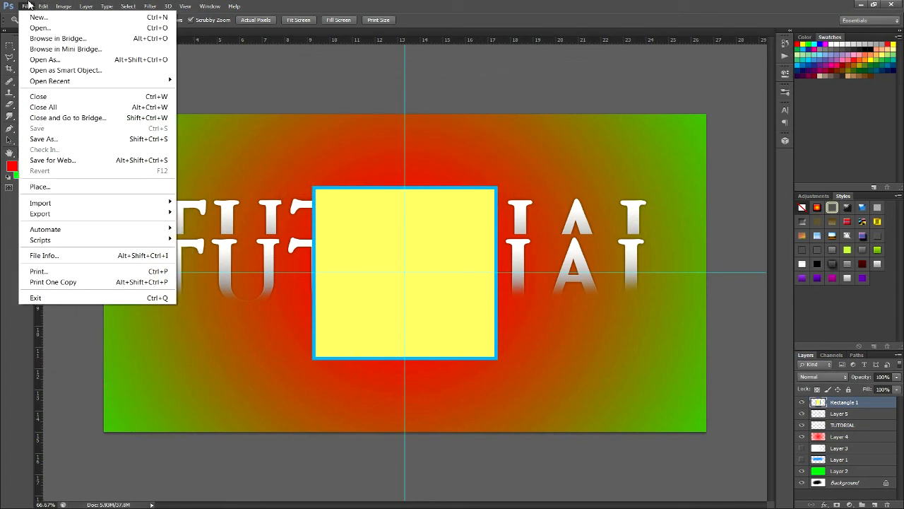
click(77, 161)
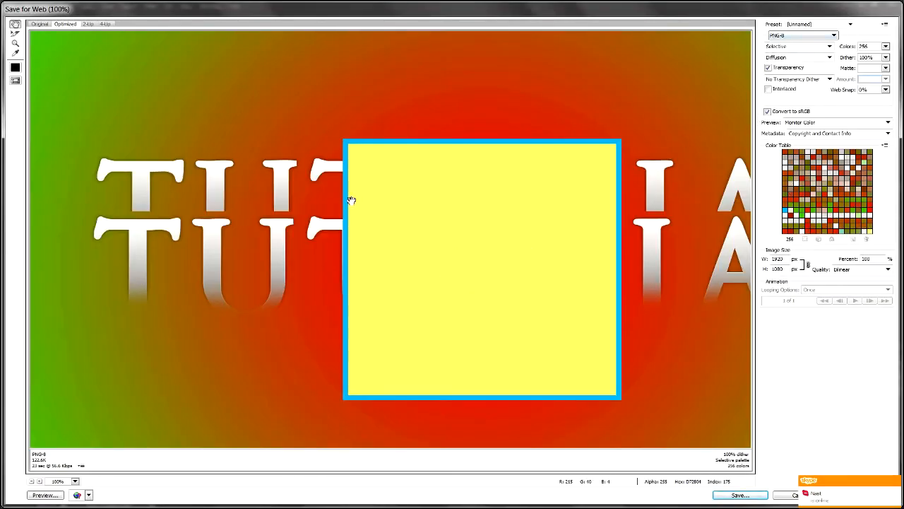
click(779, 36)
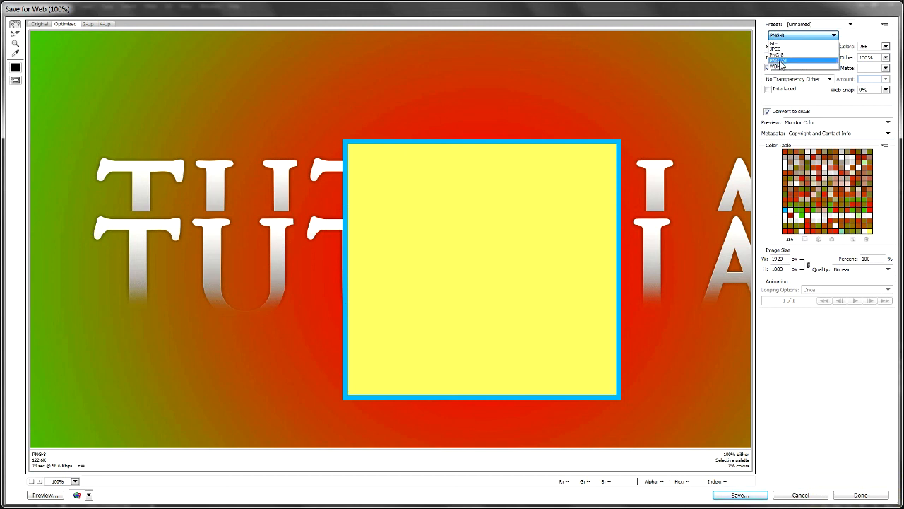
click(776, 62)
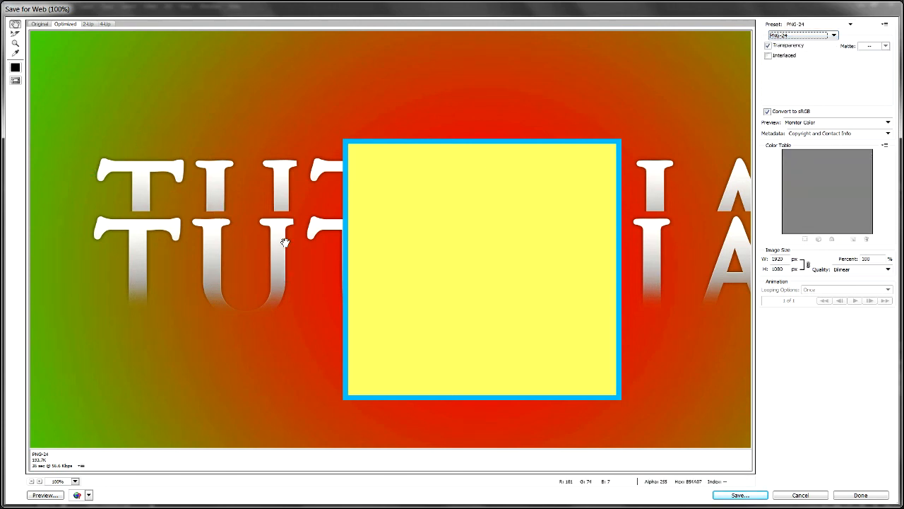
Save the optimized PNG image to the Desktop under the file name Tutorial
click(739, 494)
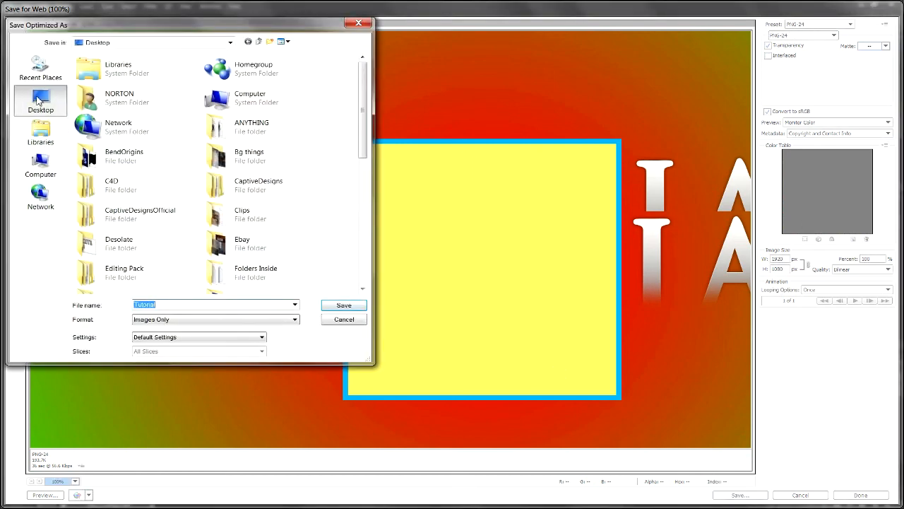
text(SA)
text(Tutor)
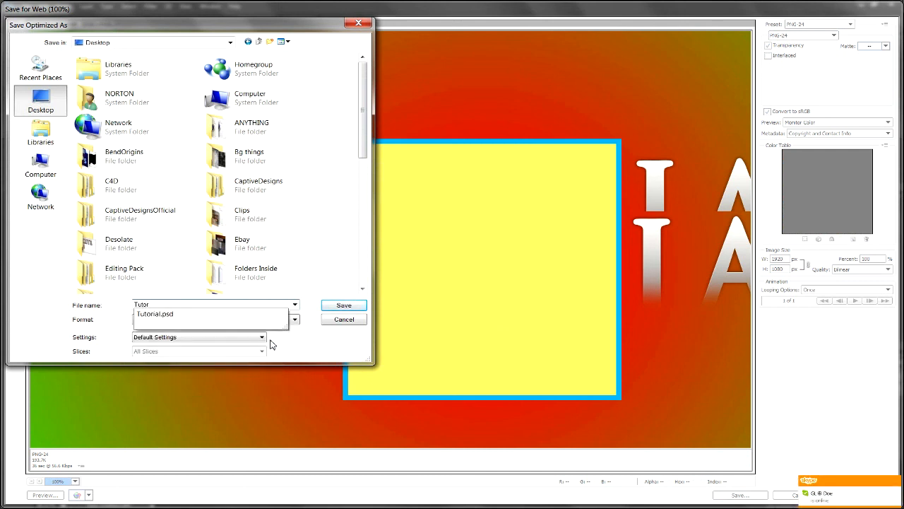
text(ial)
click(324, 306)
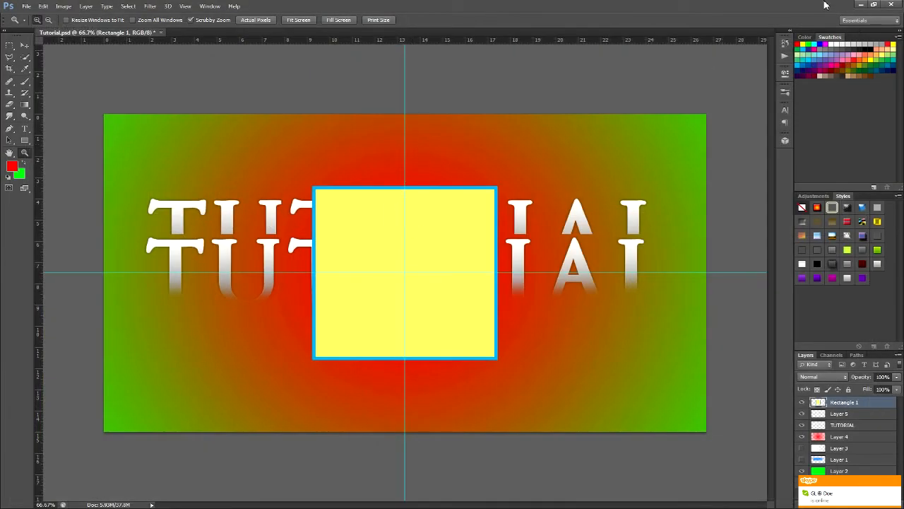
Minimize Photoshop, inspect the exported Tutorial image from the desktop in Windows Photo Viewer, close it and return to Photoshop
click(860, 4)
click(860, 5)
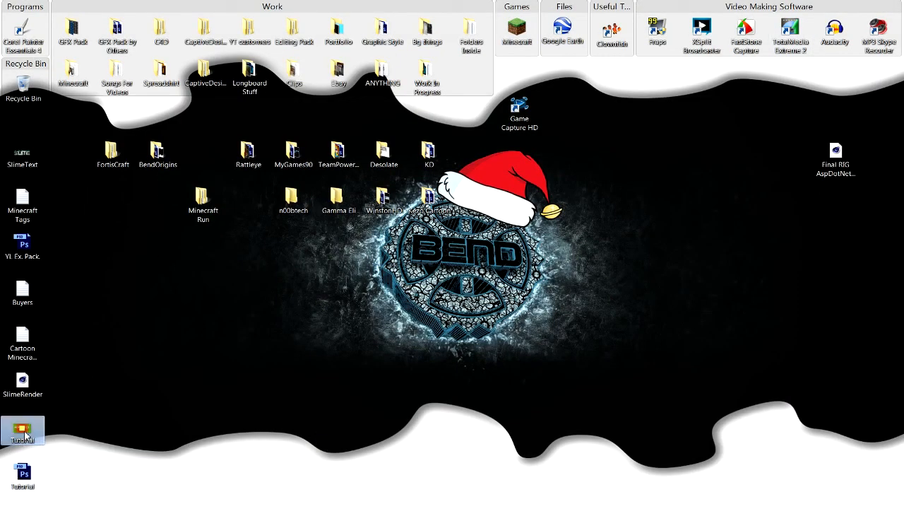
double_click(22, 441)
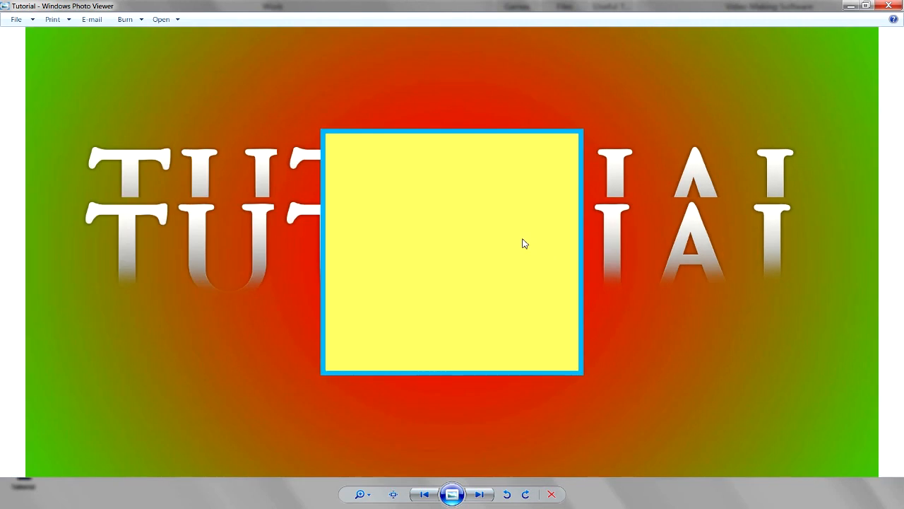
click(892, 6)
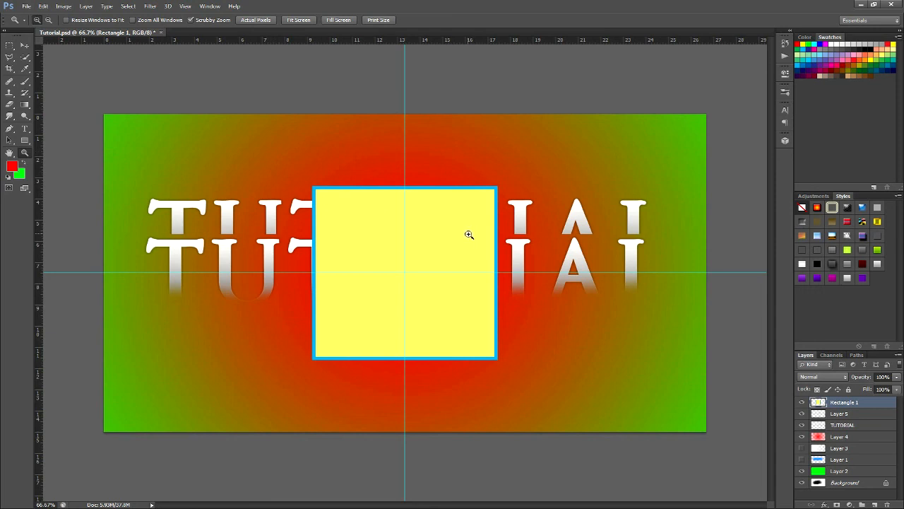
key(ctrl+plus)
key(ctrl+minus)
key(ctrl+minus)
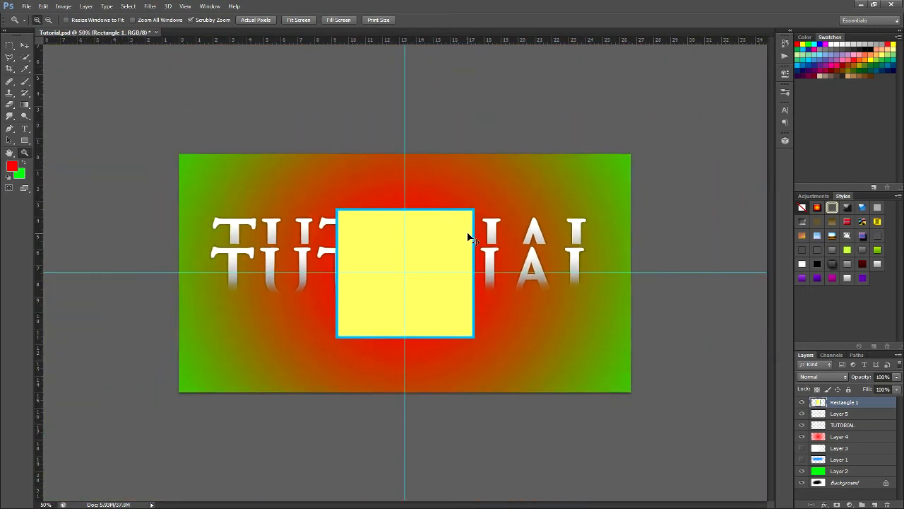